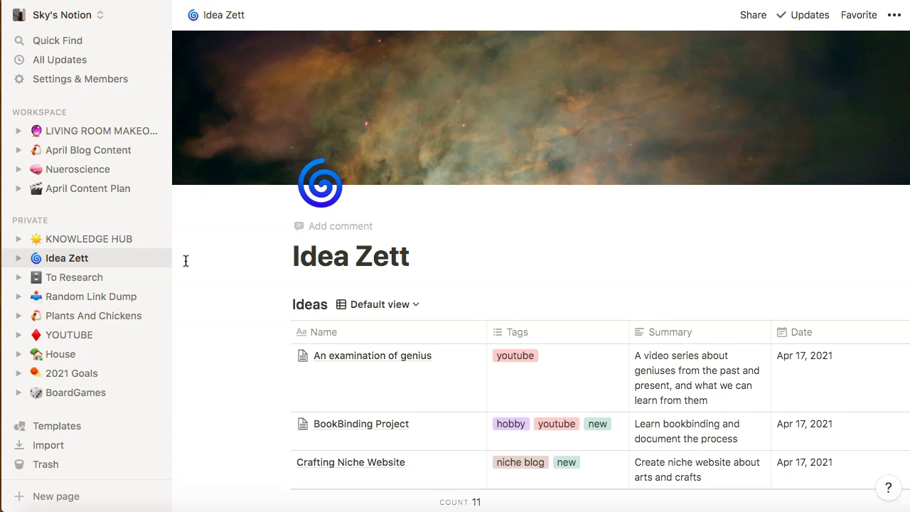
Step: Open the KNOWLEDGE HUB page from the sidebar's Private section
click(182, 260)
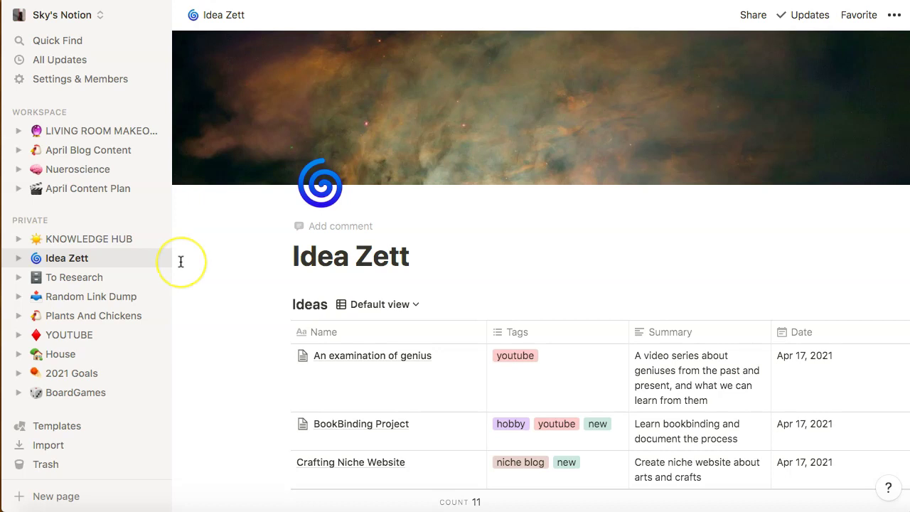
click(83, 248)
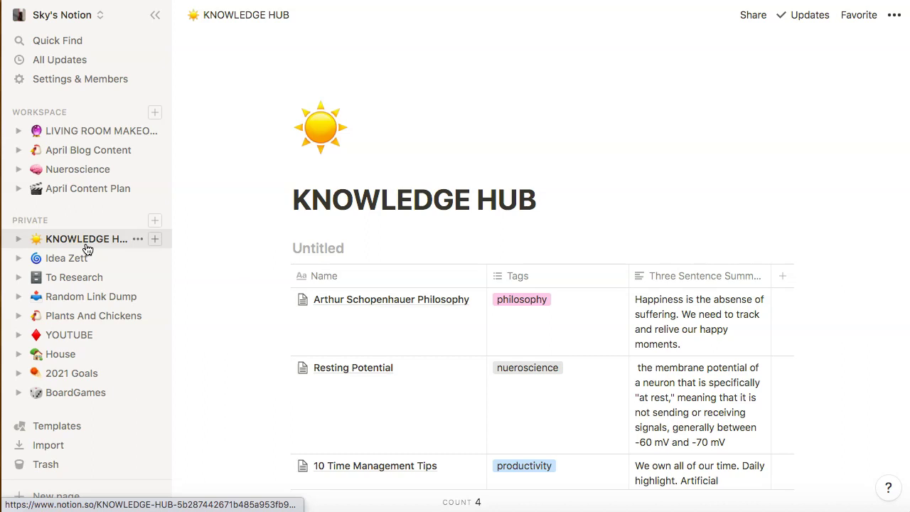
click(71, 262)
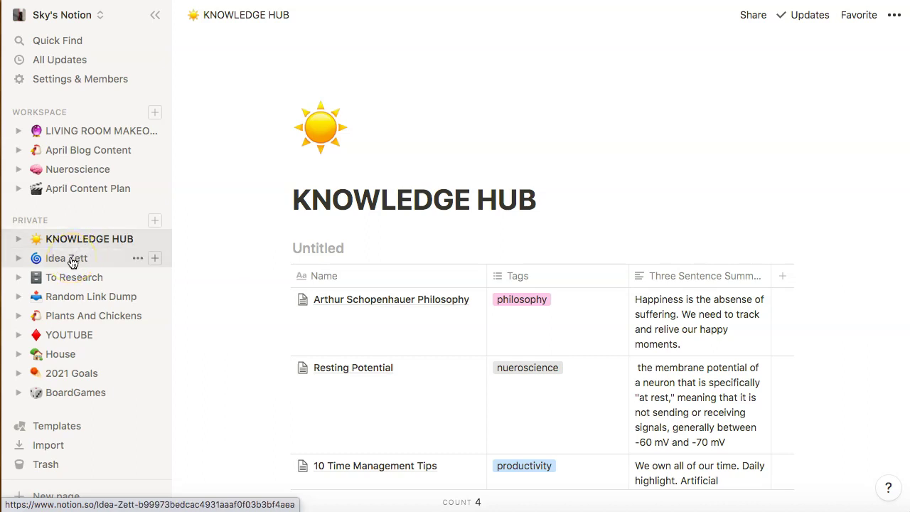
click(72, 262)
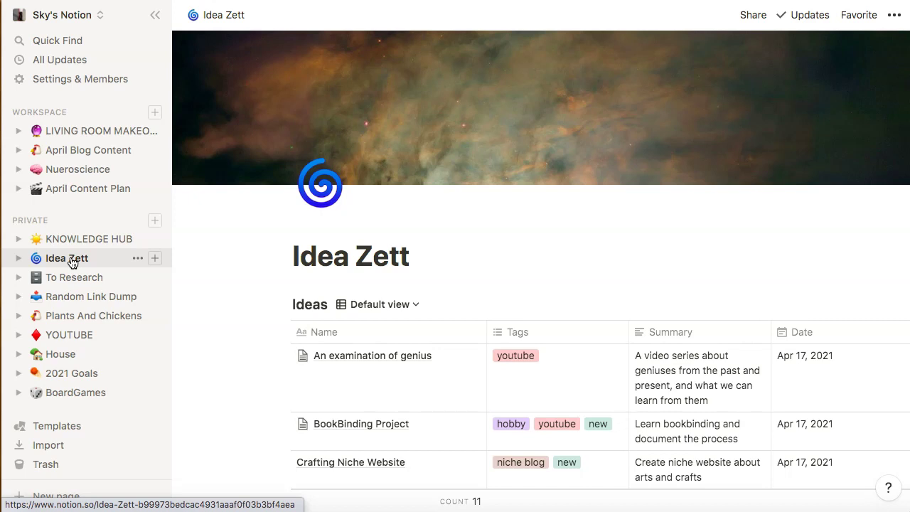
click(76, 261)
click(396, 311)
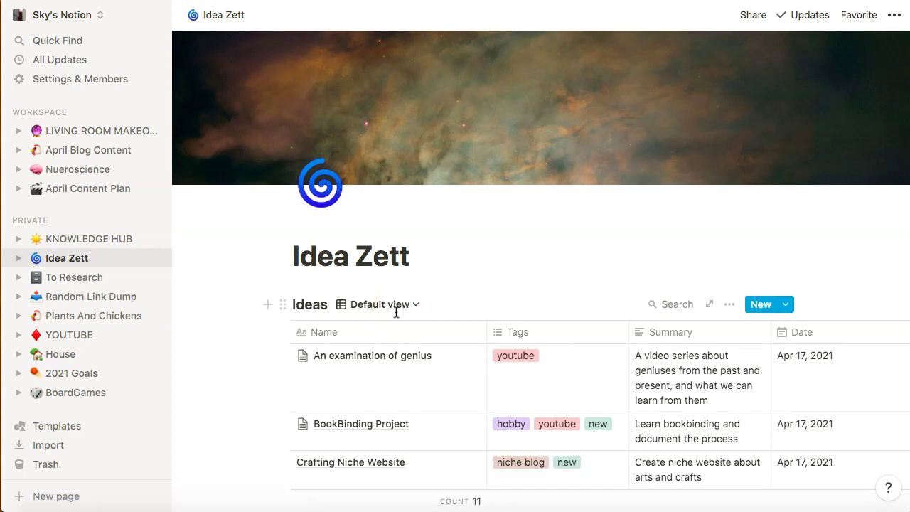
click(98, 240)
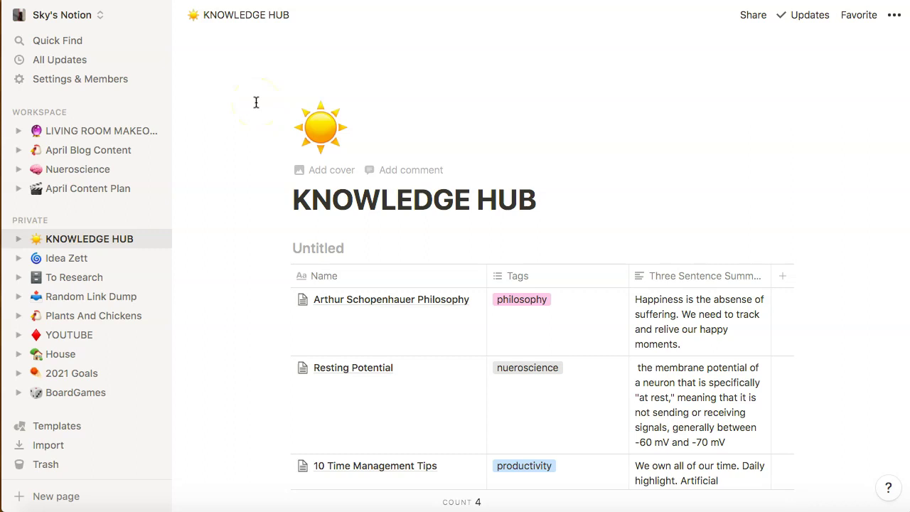
Step: Add a cover to KNOWLEDGE HUB using an Unsplash photo found by searching 'frog'
click(332, 170)
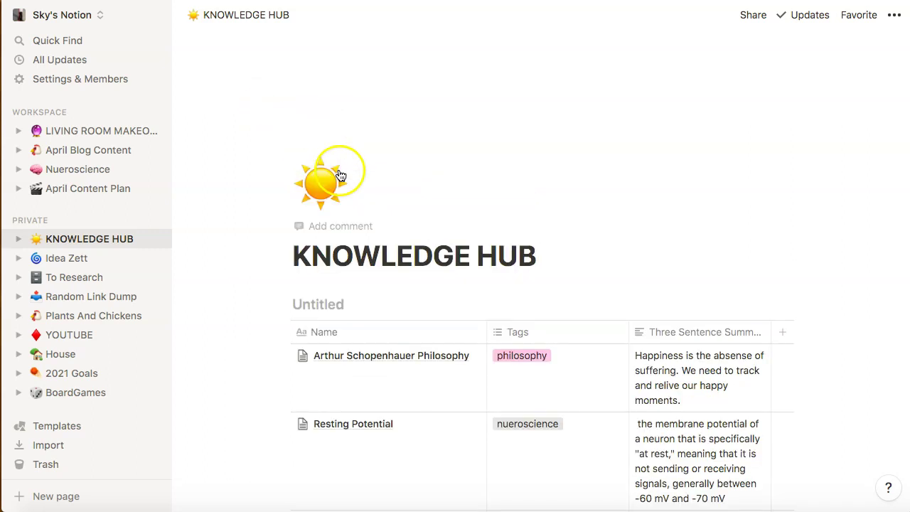
scroll(602, 304, up, 2)
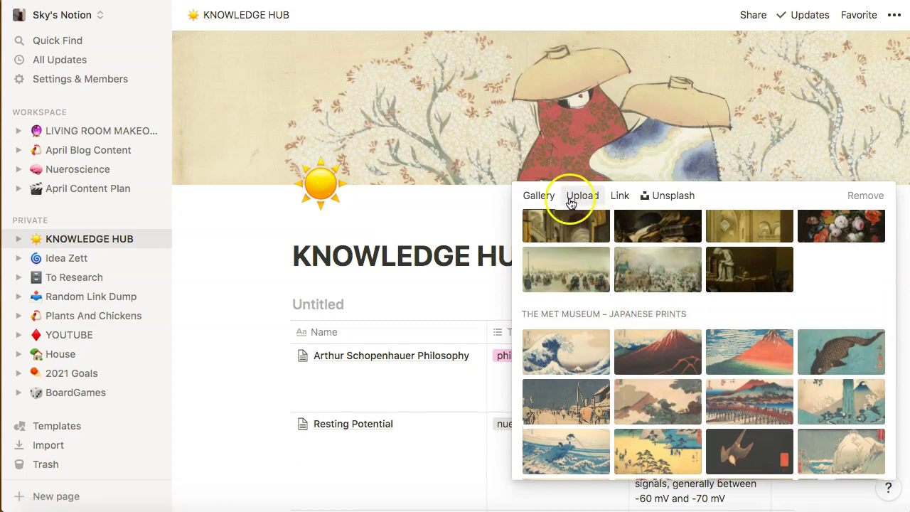
click(676, 197)
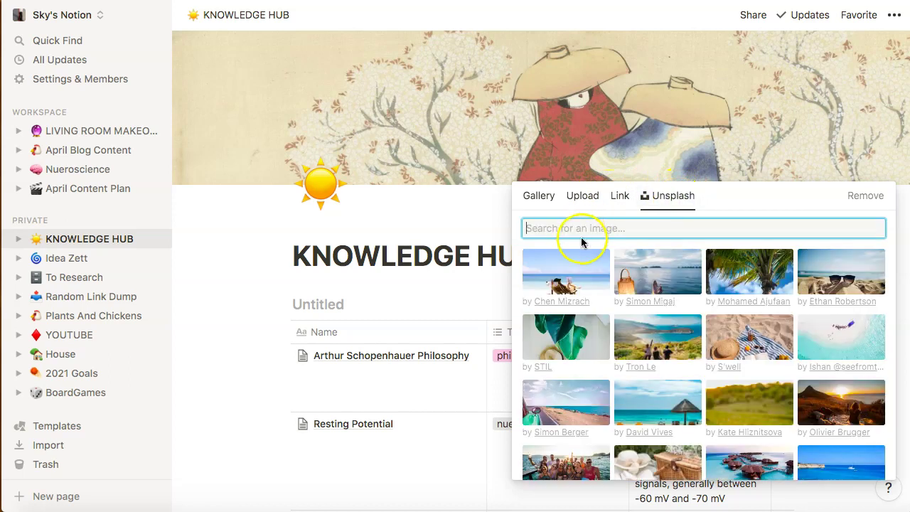
scroll(594, 317, down, 1)
scroll(594, 316, up, 1)
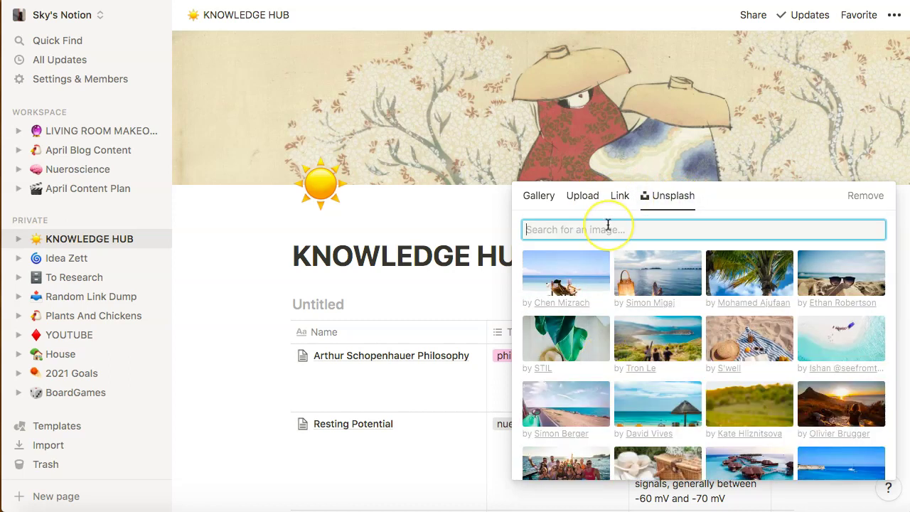
text(frog)
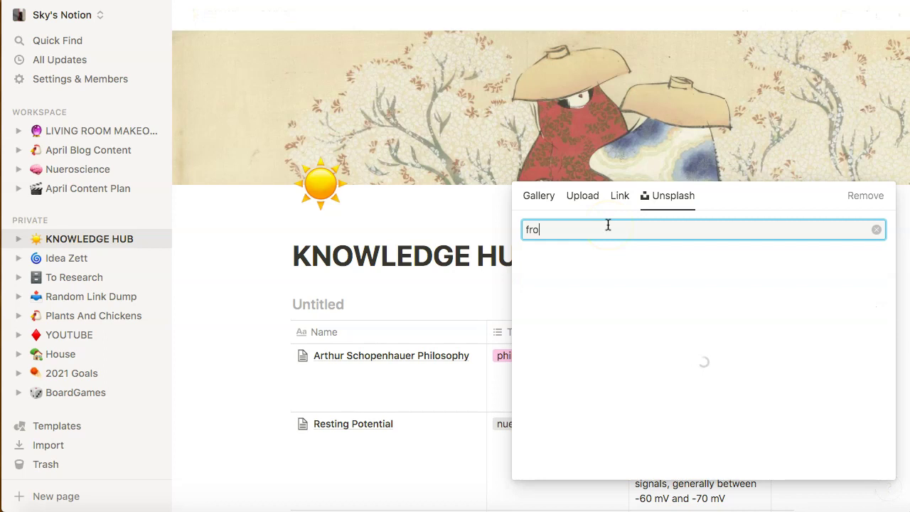
click(579, 270)
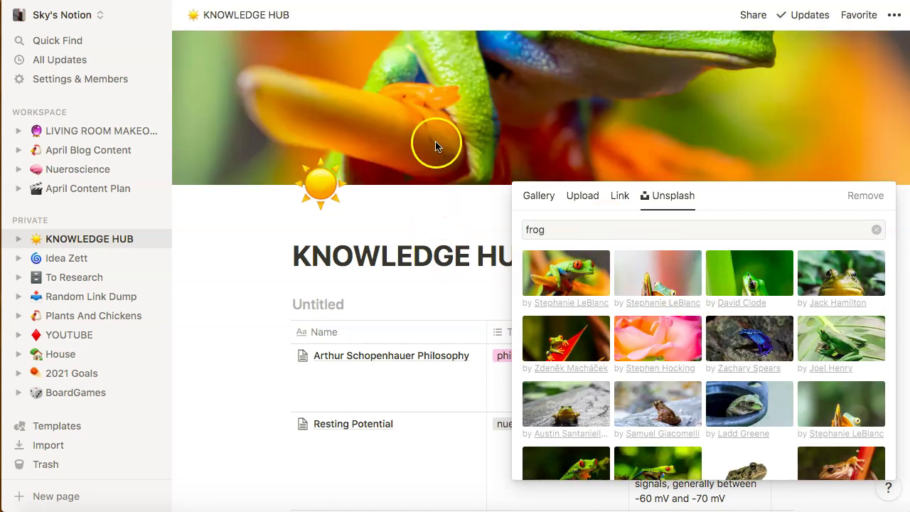
click(681, 108)
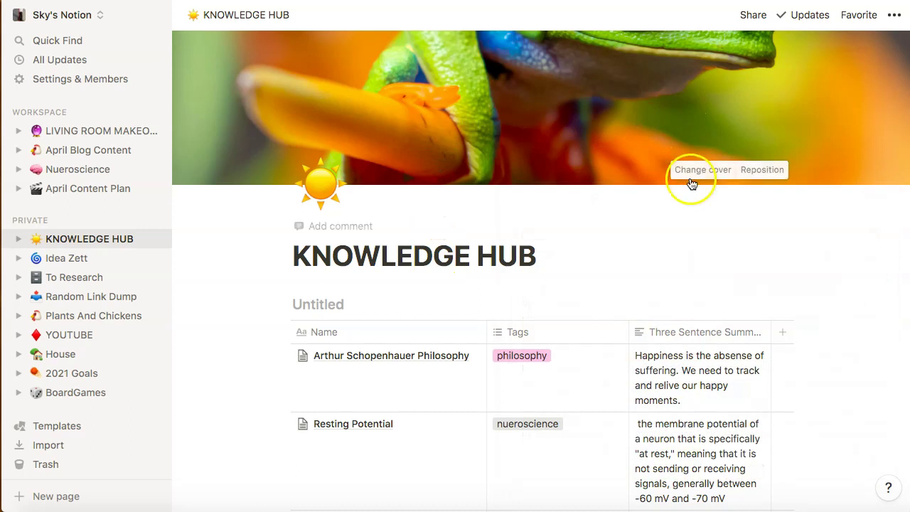
Step: Reposition the frog cover to show its head and red eye, and save the position
click(766, 169)
drag(698, 122, 675, 252)
click(574, 136)
click(629, 291)
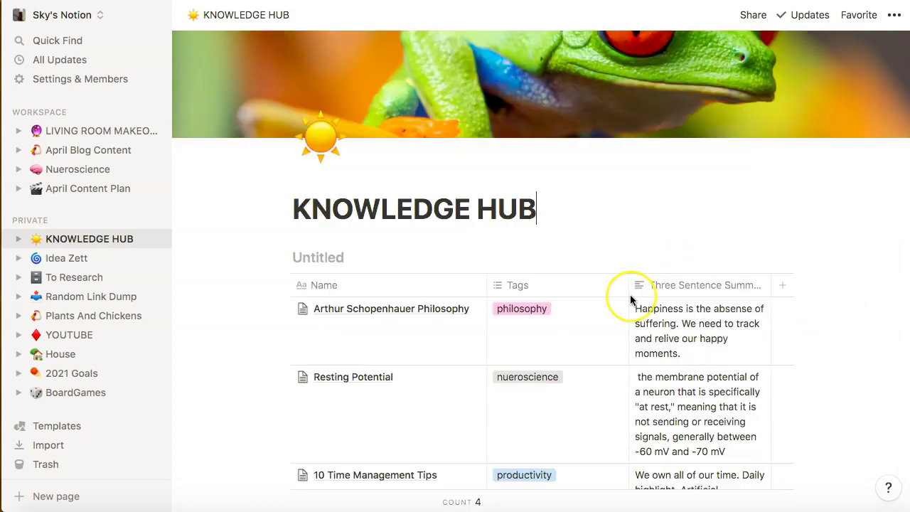
mouse_move(410, 177)
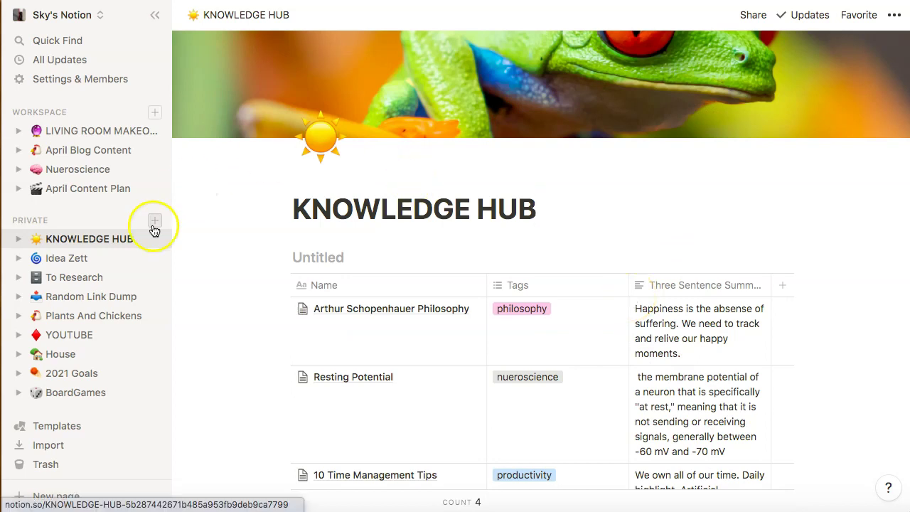
Step: Create a new private page titled Zettelkasten with a file-cabinet icon
click(155, 221)
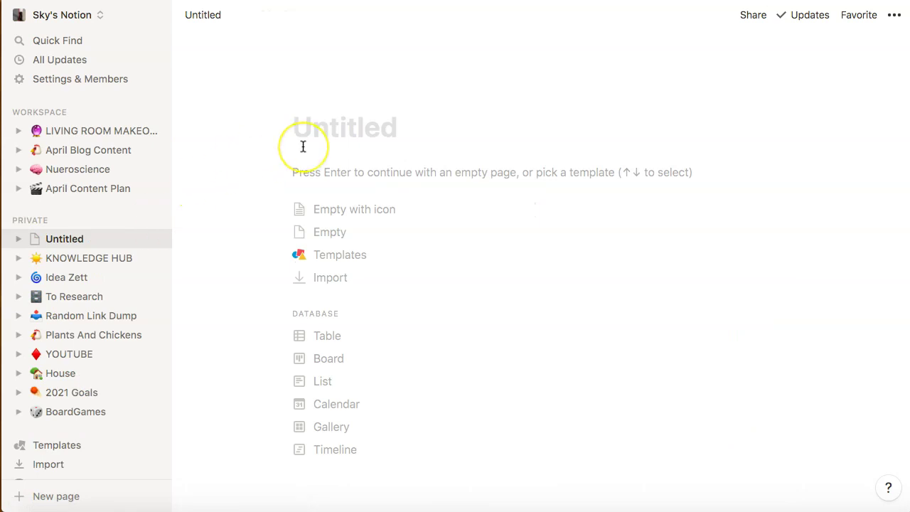
text(ZETT)
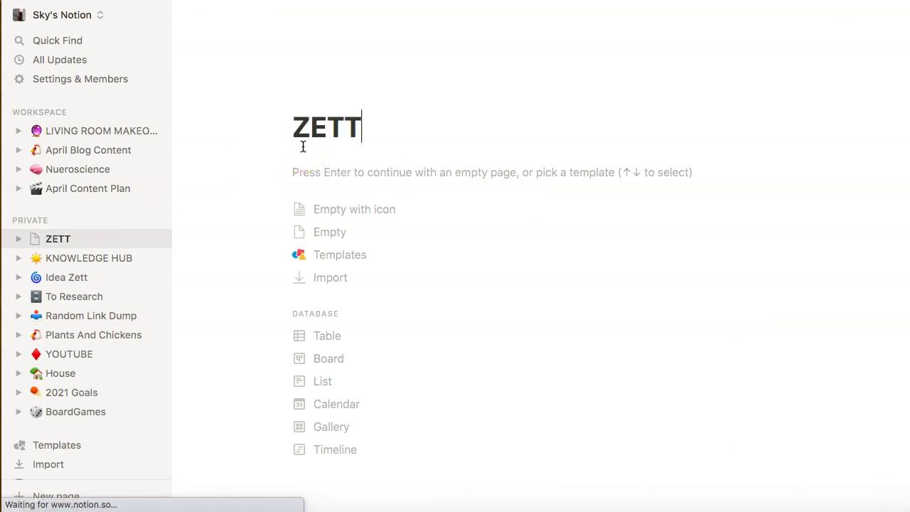
text(;)
click(302, 146)
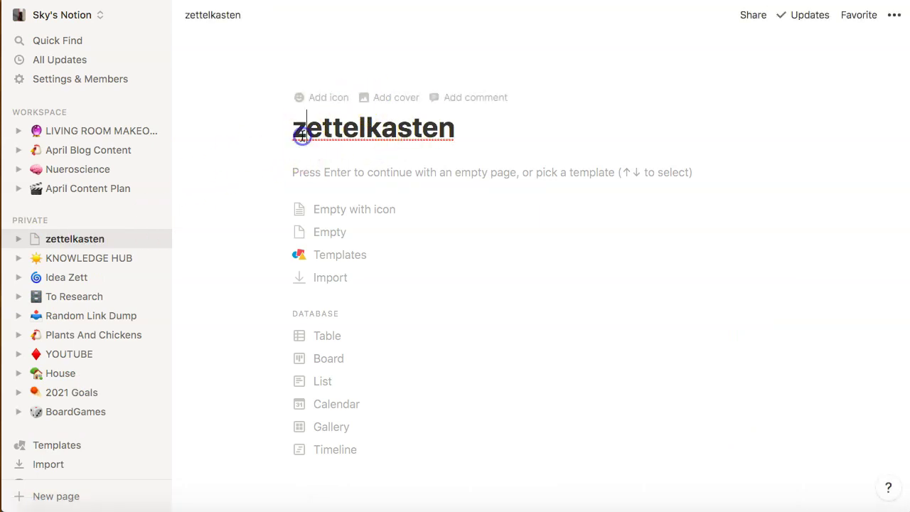
key(BackSpace)
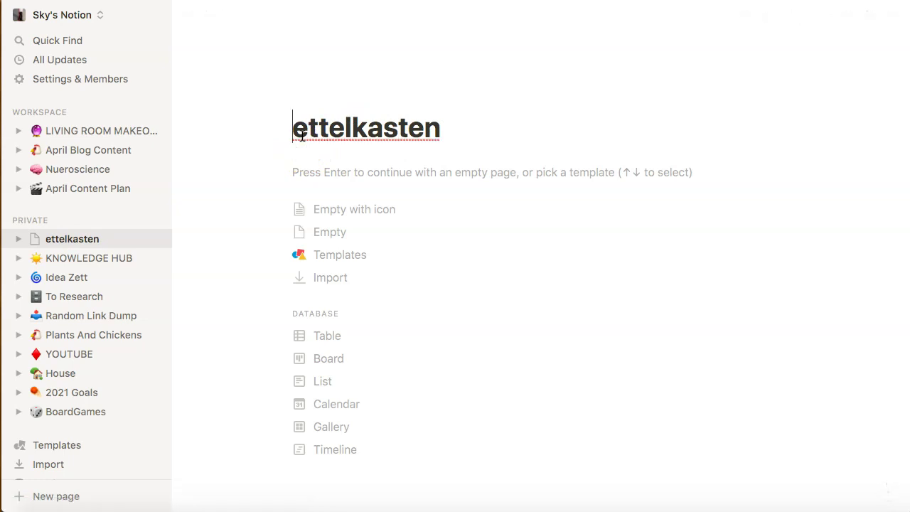
text(Z)
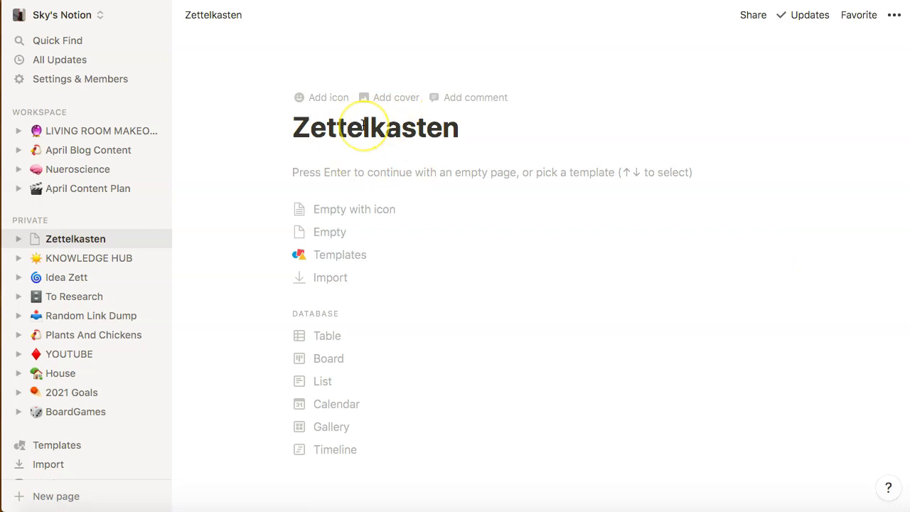
click(320, 97)
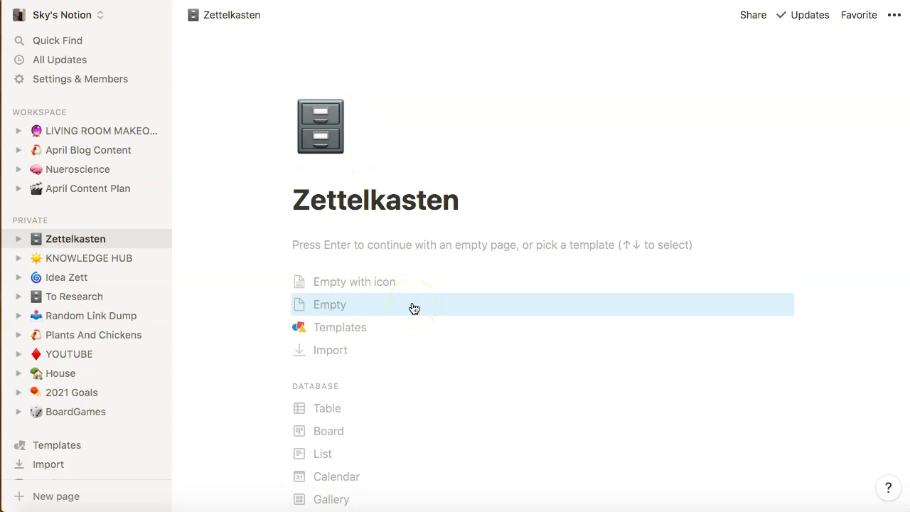
Step: Start the page empty, insert an inline table database, and name it ZETT
click(355, 279)
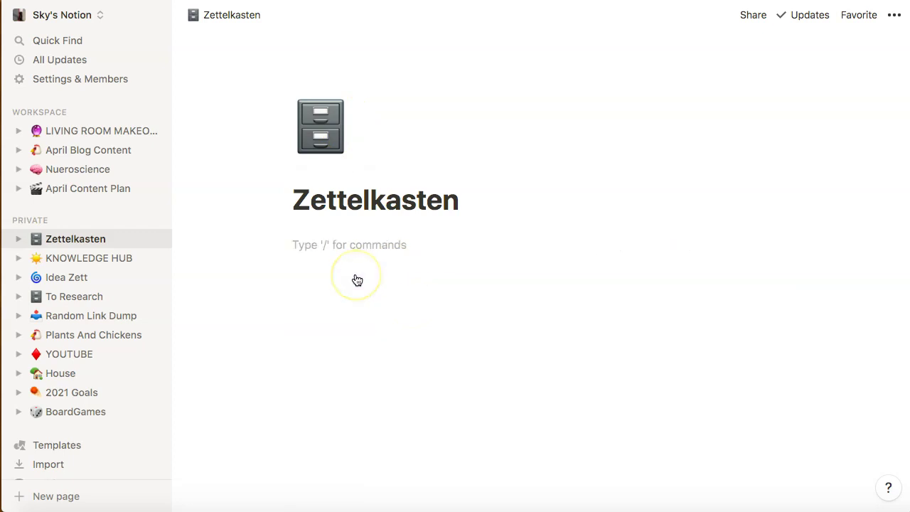
text(/)
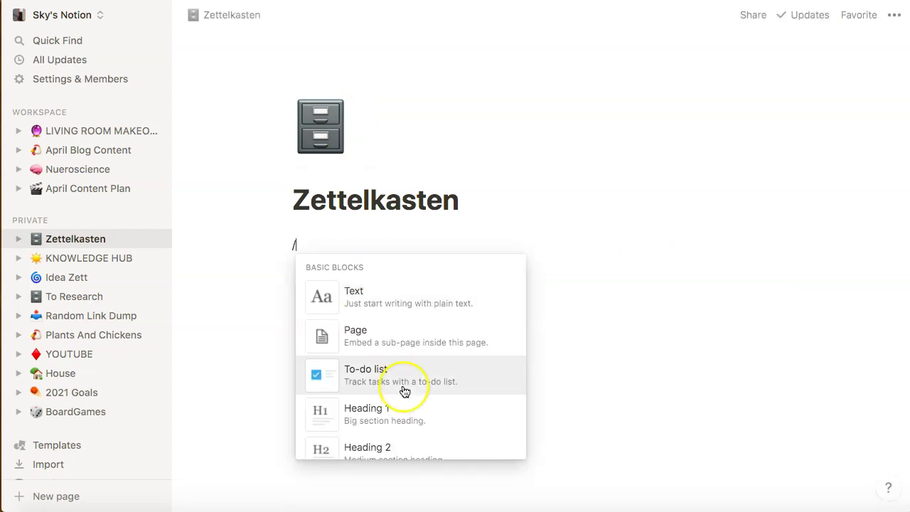
scroll(404, 391, down, 15)
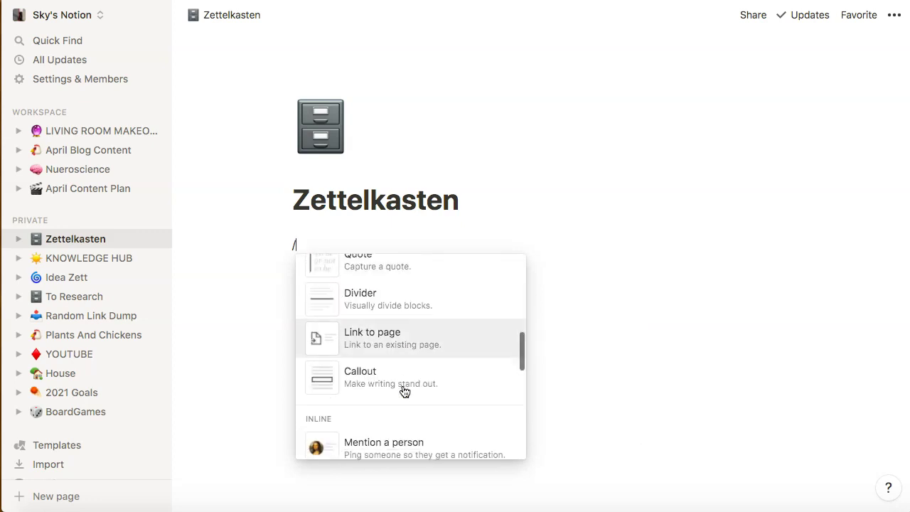
scroll(404, 391, down, 5)
scroll(394, 355, up, 2)
click(384, 318)
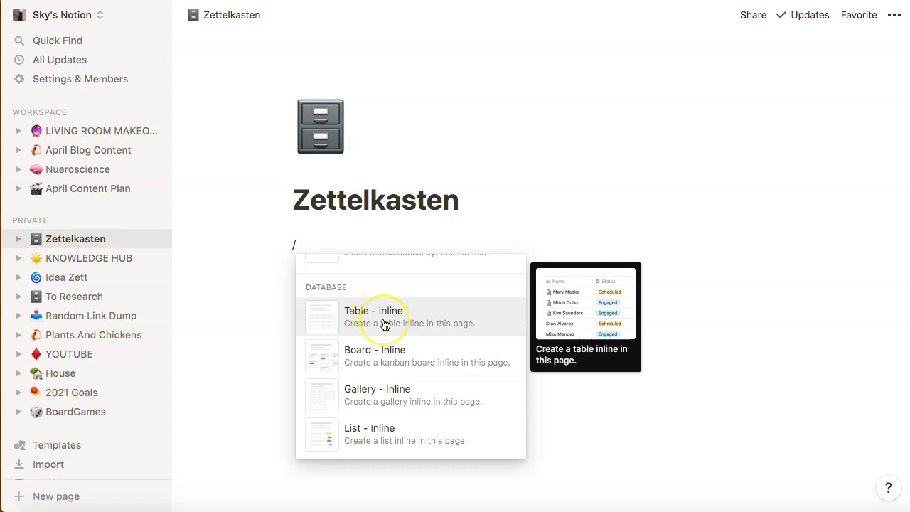
click(384, 324)
click(336, 242)
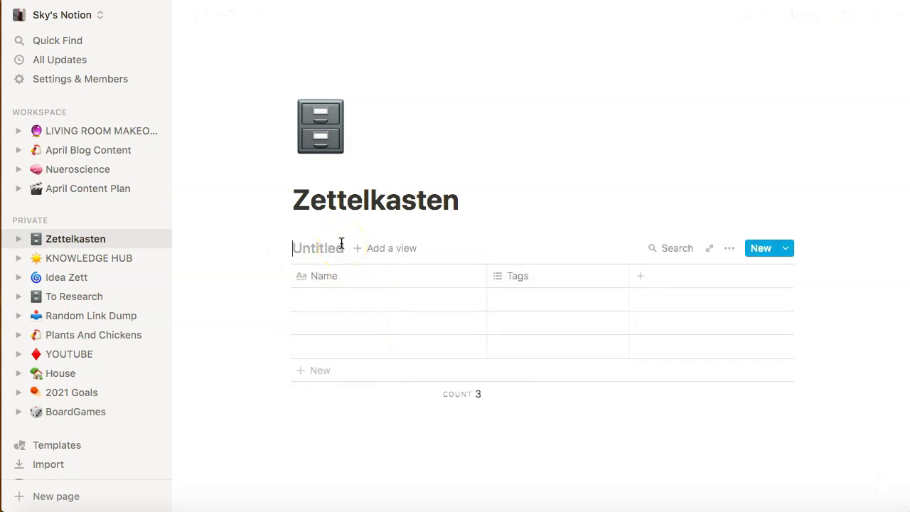
text(ZETT)
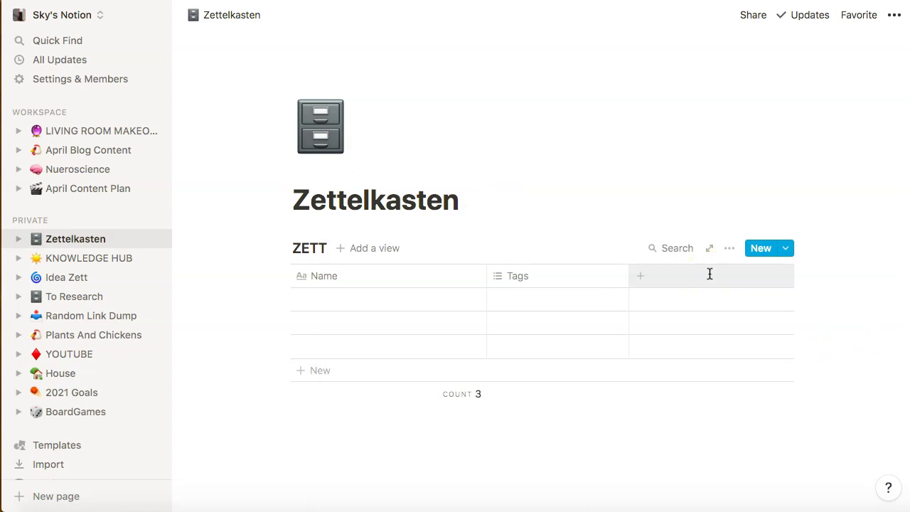
Step: Change the Tags column's property type to Select
click(546, 277)
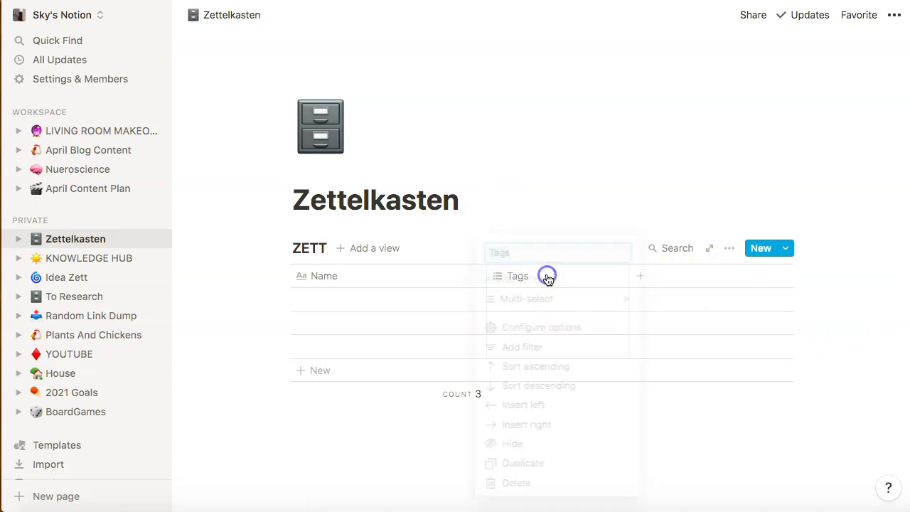
mouse_move(545, 301)
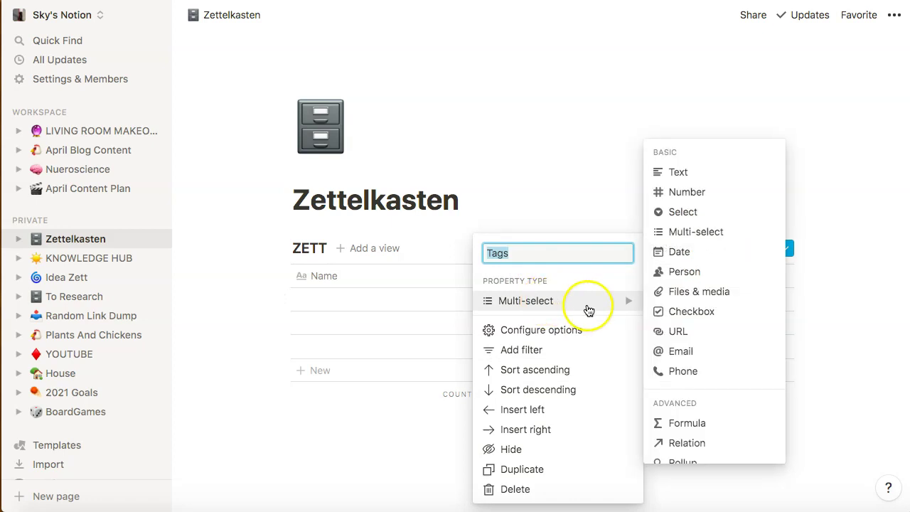
click(672, 290)
Step: Add a new text column named 'Three Sentence Summary' to the ZETT table
click(661, 284)
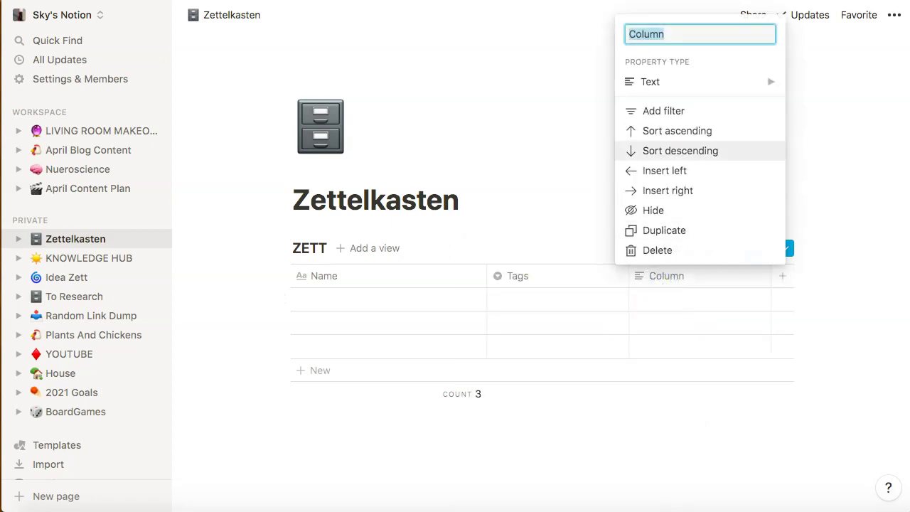
text(T)
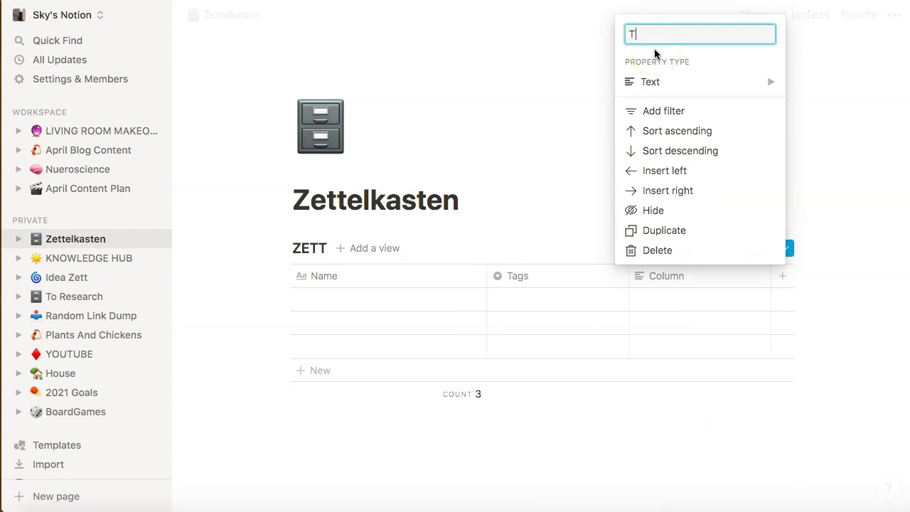
text(hree Sentence S)
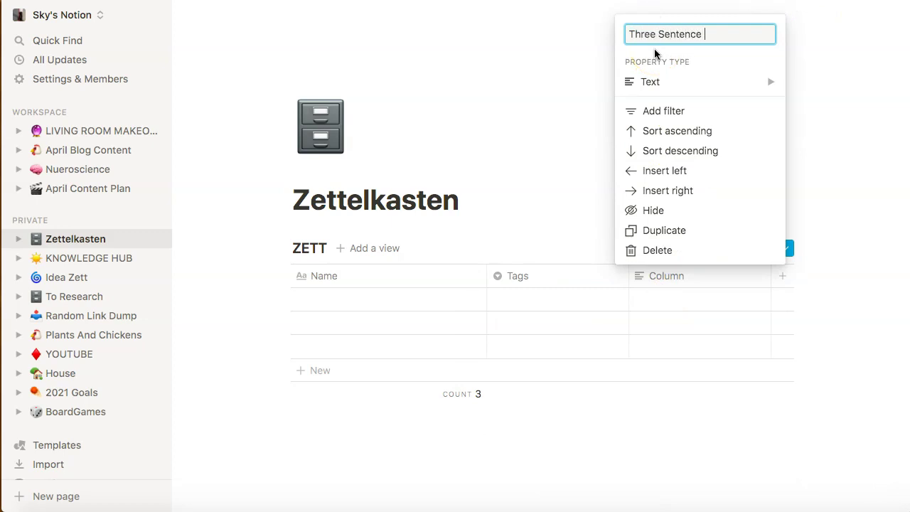
text(ummary)
click(492, 254)
click(559, 294)
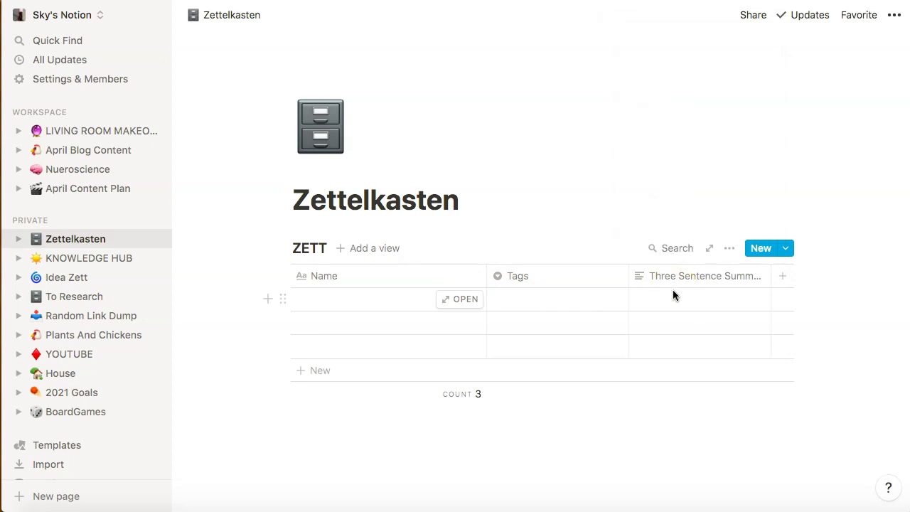
click(379, 39)
Step: Open the first ZETT row as a page and paste the Pinterest marketing article into its body
click(452, 299)
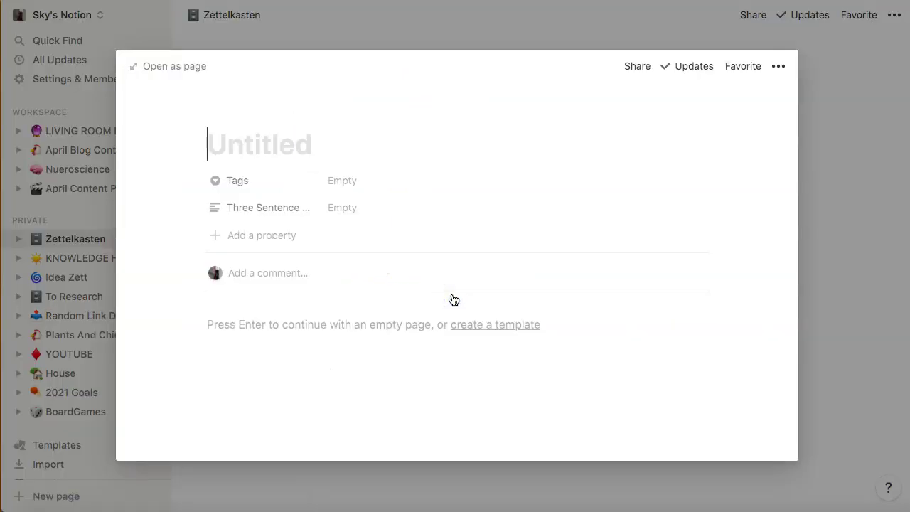
click(337, 327)
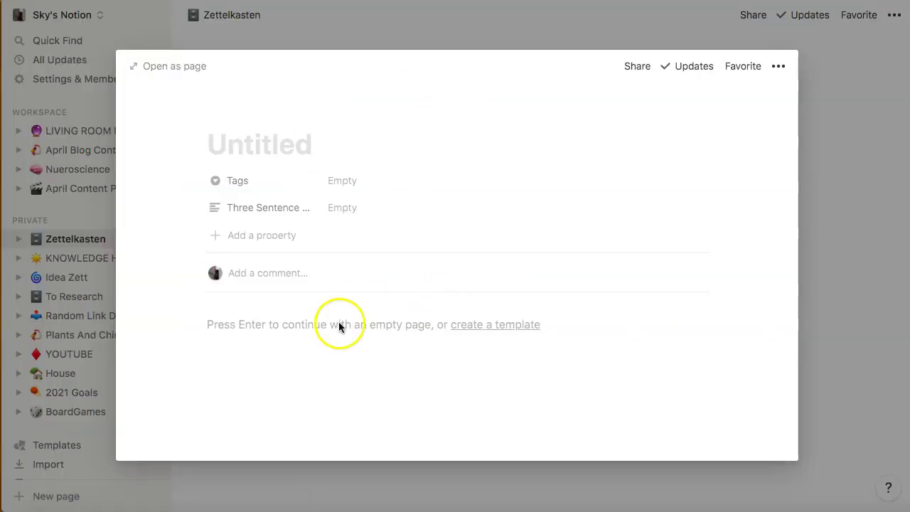
key(super+v)
click(329, 325)
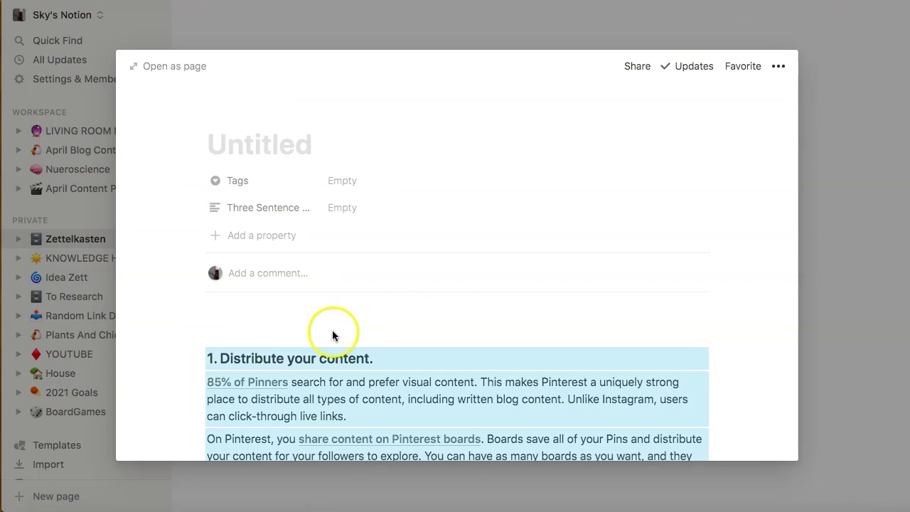
click(365, 381)
scroll(317, 390, down, 4)
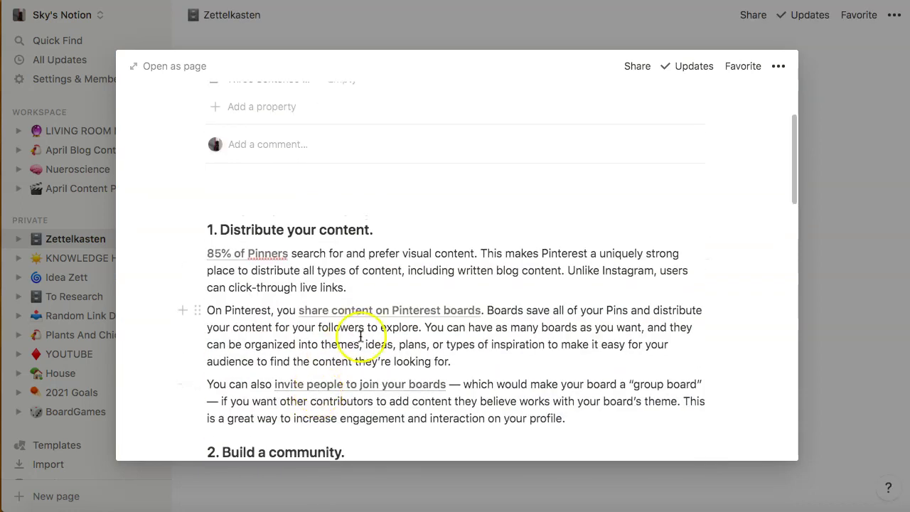
scroll(320, 376, down, 3)
scroll(301, 224, up, 6)
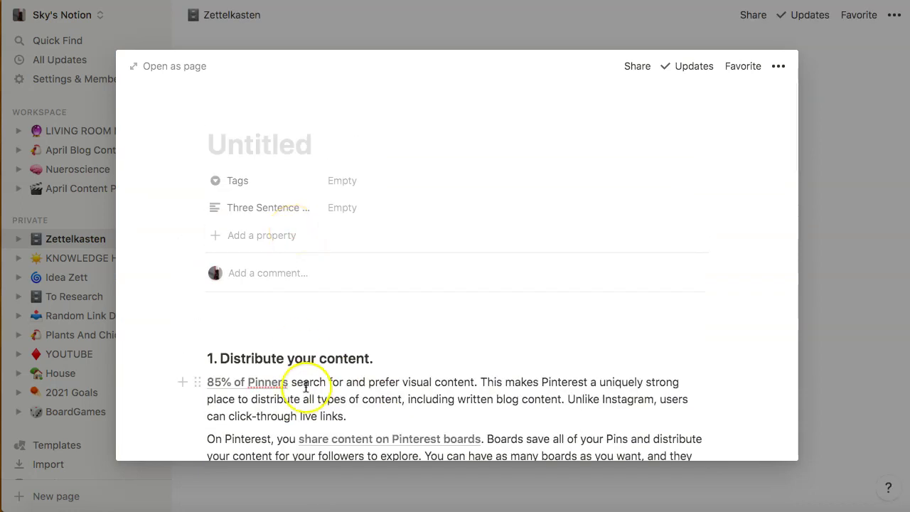
scroll(309, 373, down, 1)
Step: Title the note 'Pinterest Strategy', leaving its tags unset for now
click(258, 116)
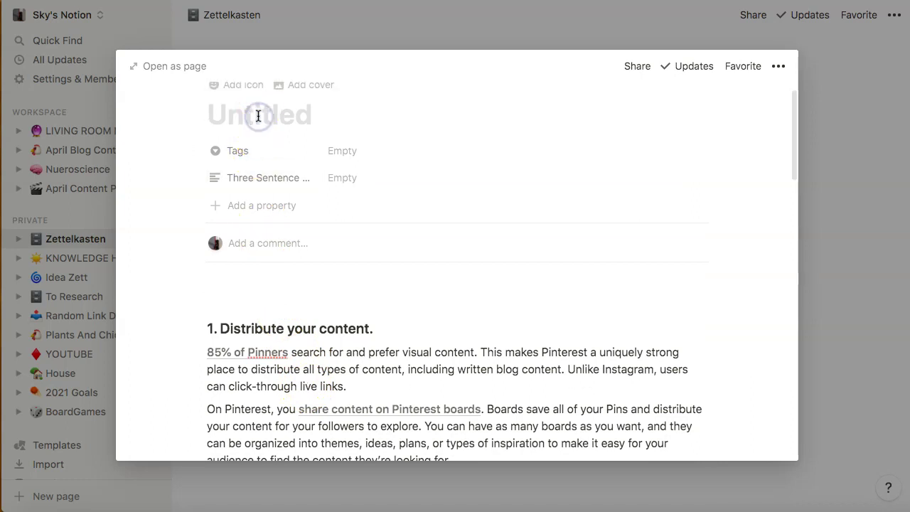
text(Pinteresr)
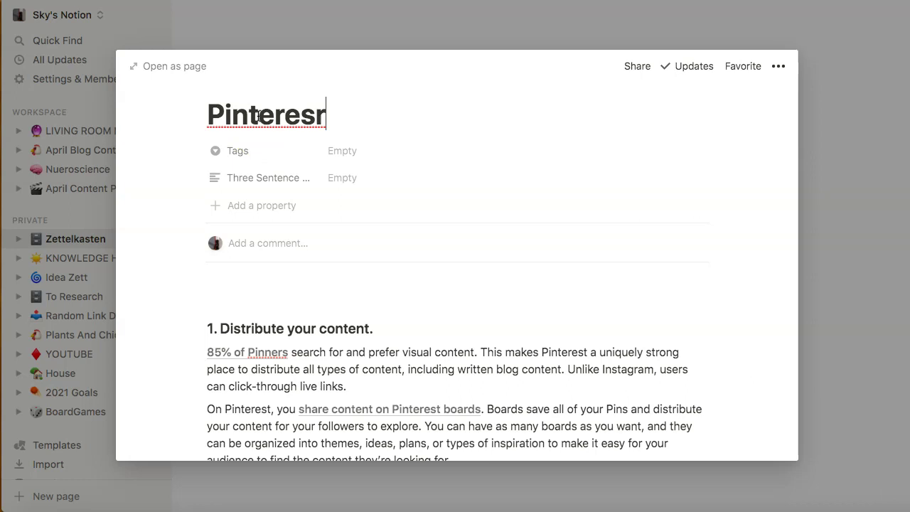
key(BackSpace)
text(t St)
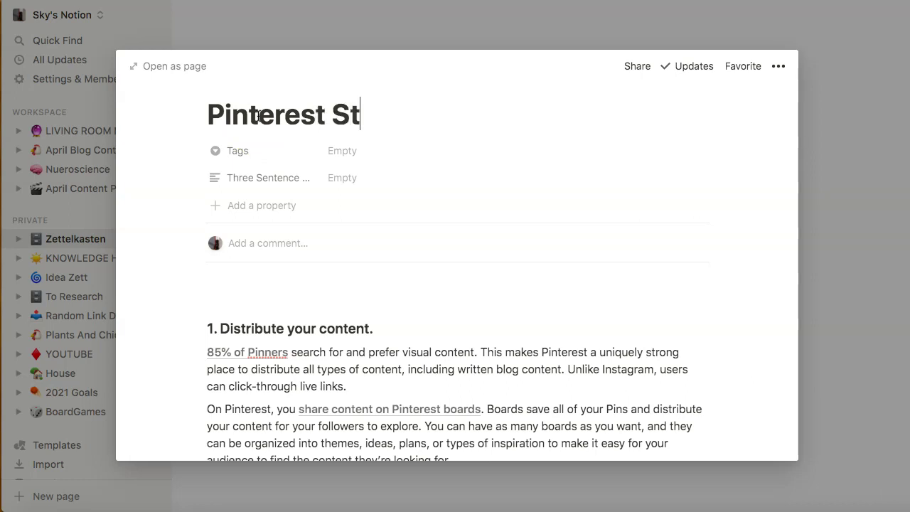
text(rategy)
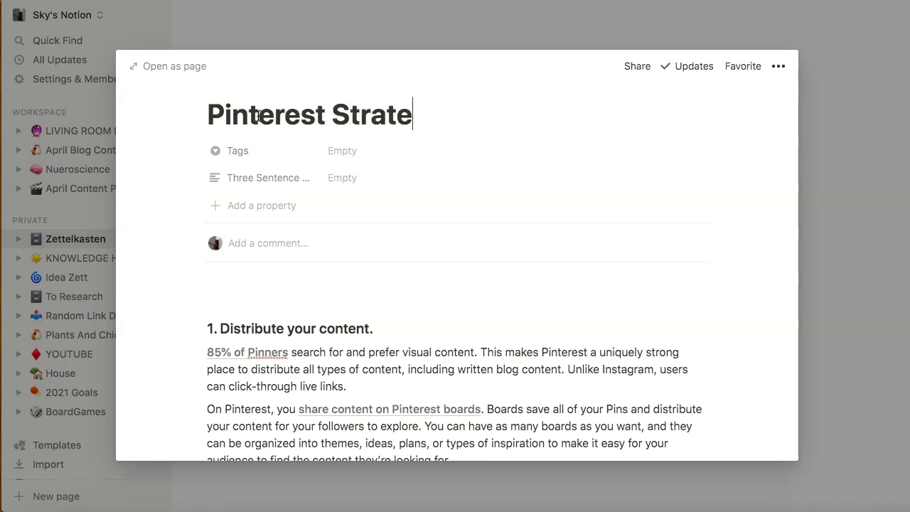
click(351, 151)
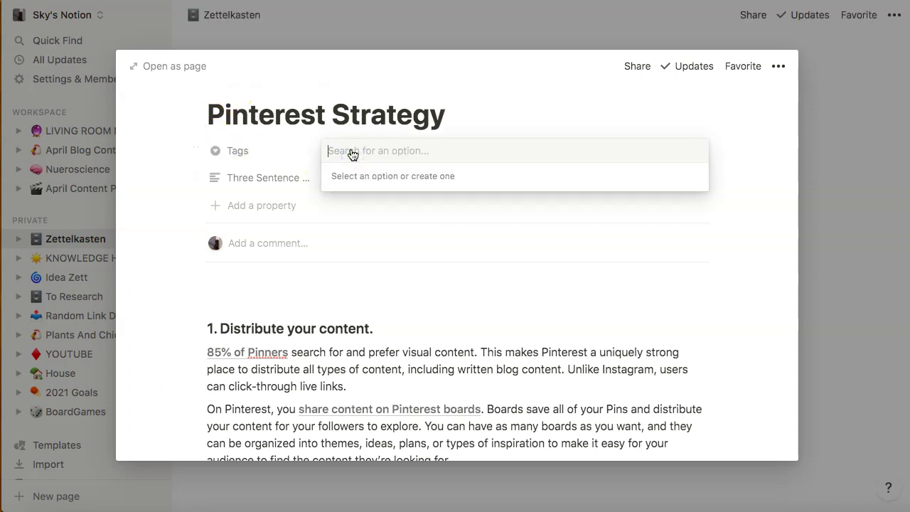
key(Escape)
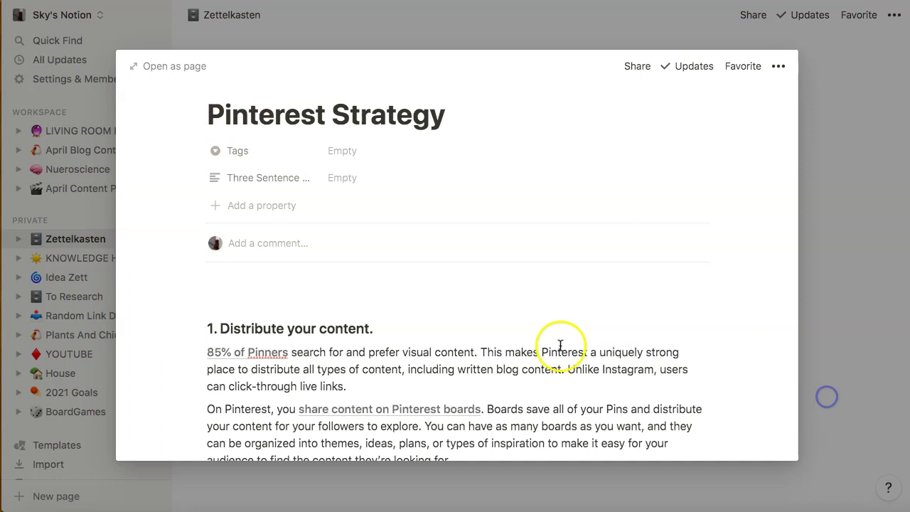
key(Down)
Step: Back in the table, give Pinterest Strategy a new 'social media' tag and type 'business' as another
click(844, 253)
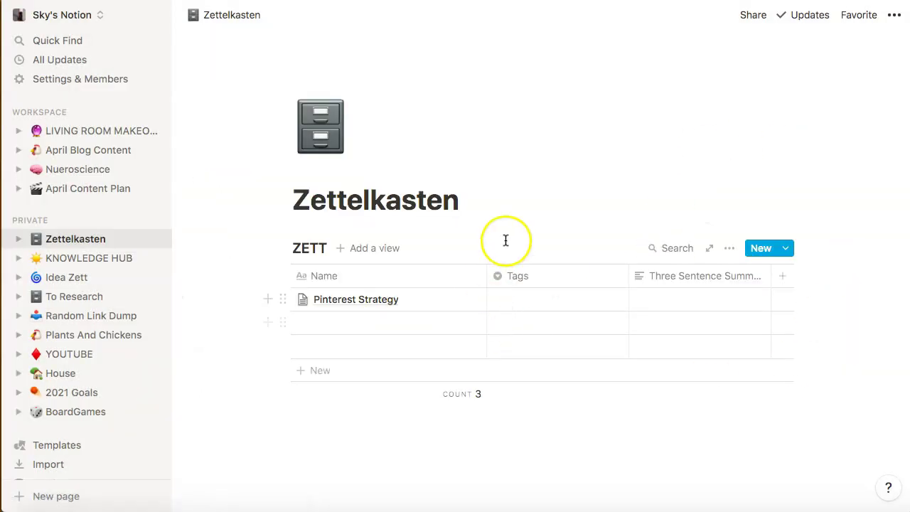
click(516, 303)
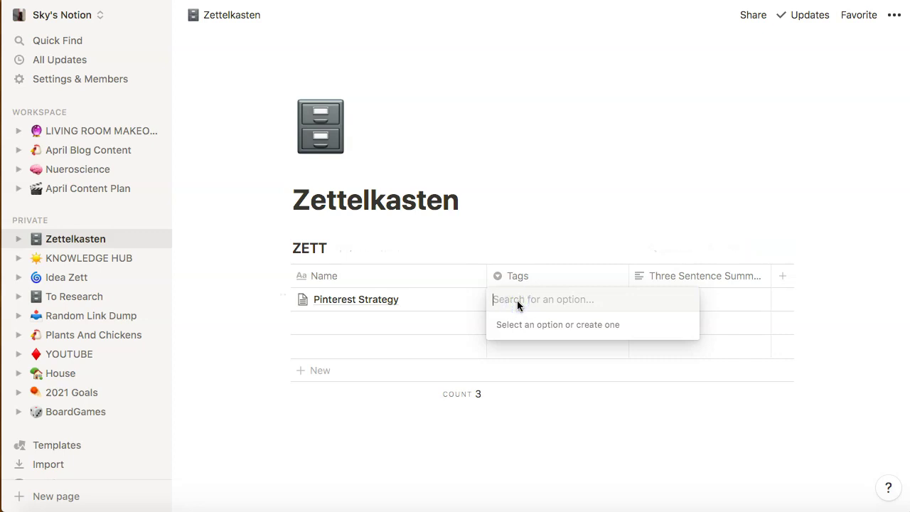
text(soc)
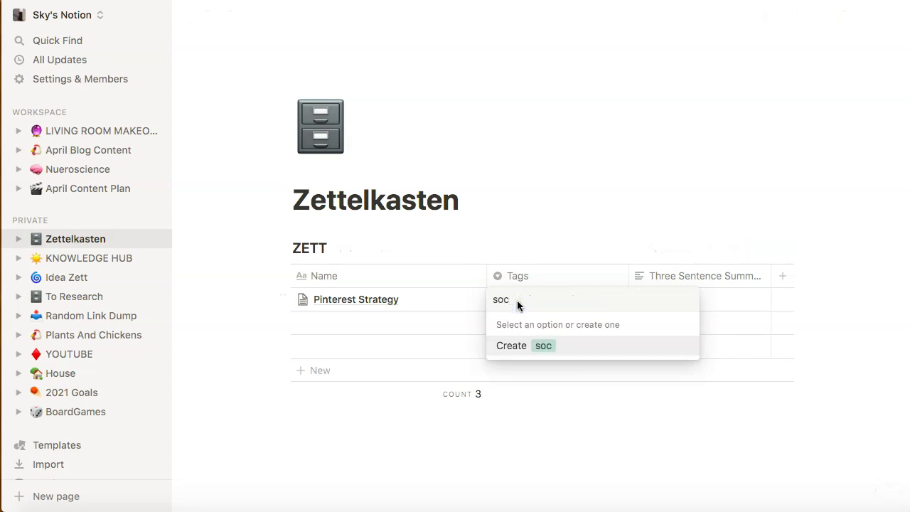
text(ial media)
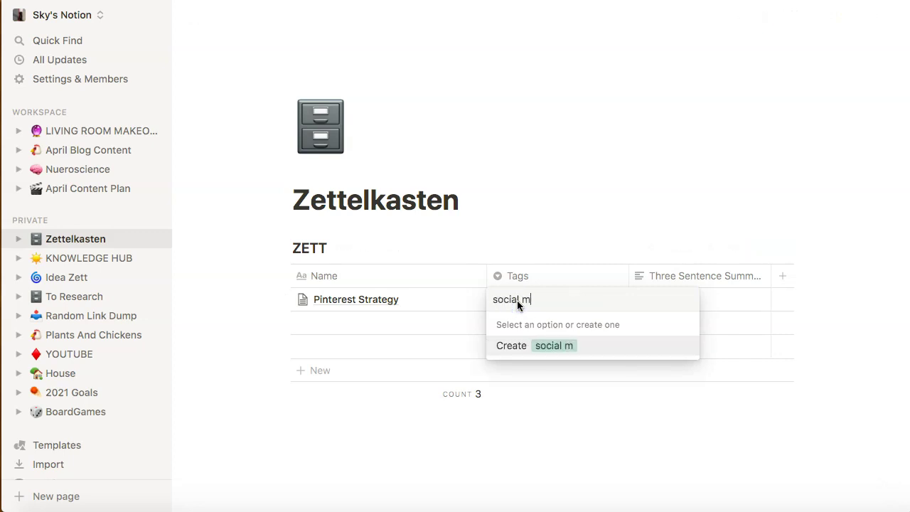
click(579, 346)
click(578, 300)
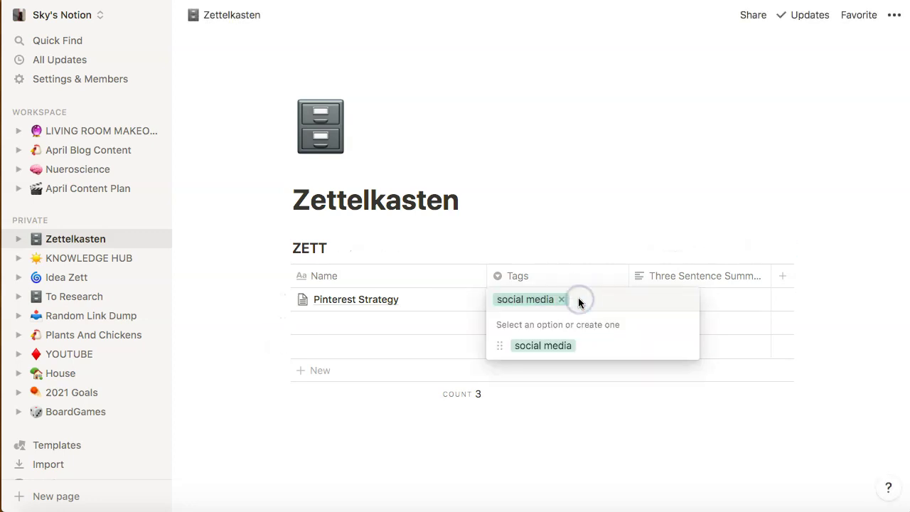
text(business)
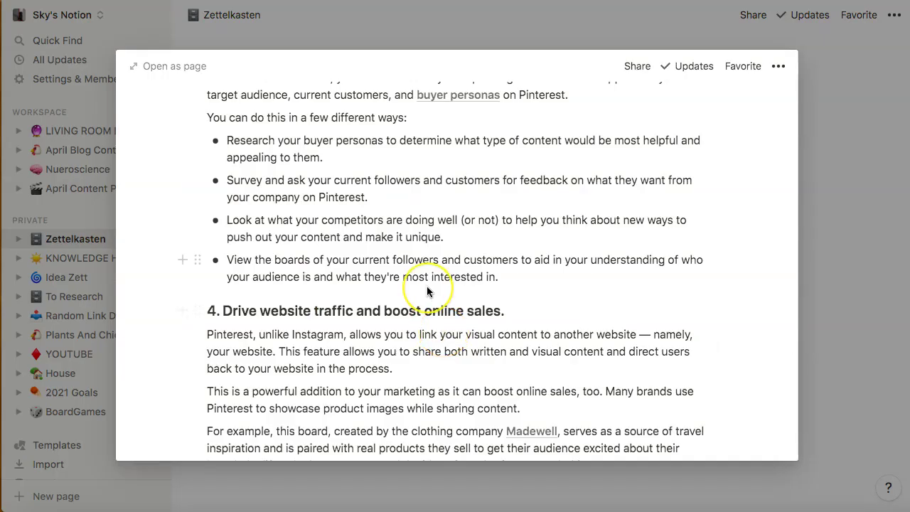
scroll(427, 290, up, 10)
scroll(427, 290, up, 1)
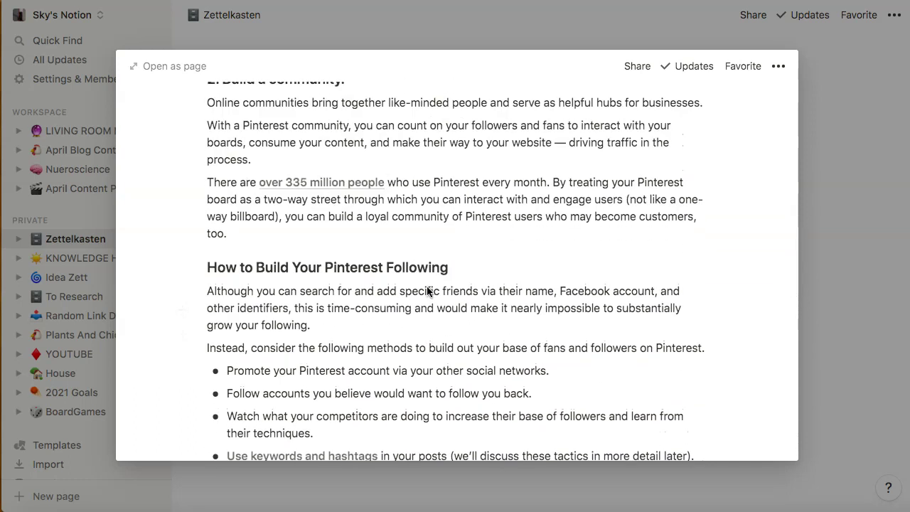
scroll(422, 239, up, 8)
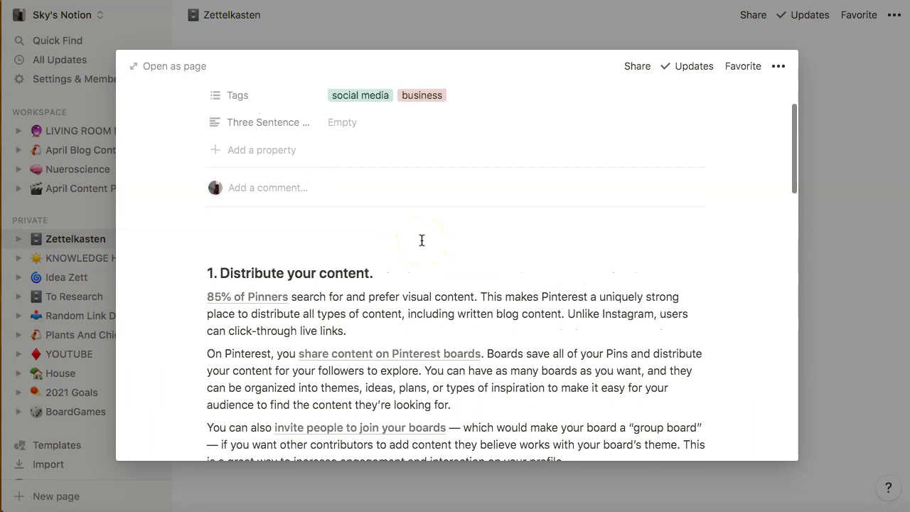
scroll(398, 306, down, 3)
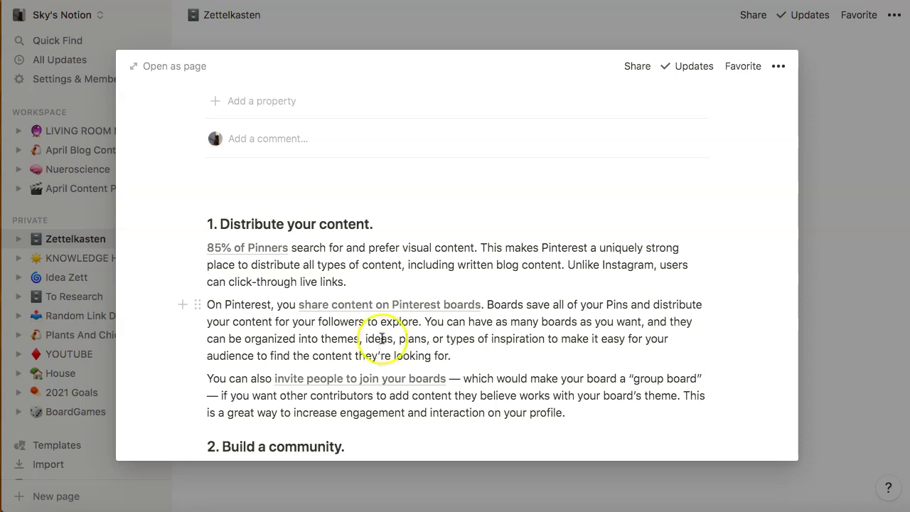
Step: Enter 'Distribute, Build, Community' in Pinterest Strategy's Three Sentence Summary cell
key(Escape)
click(655, 302)
text(Distrib)
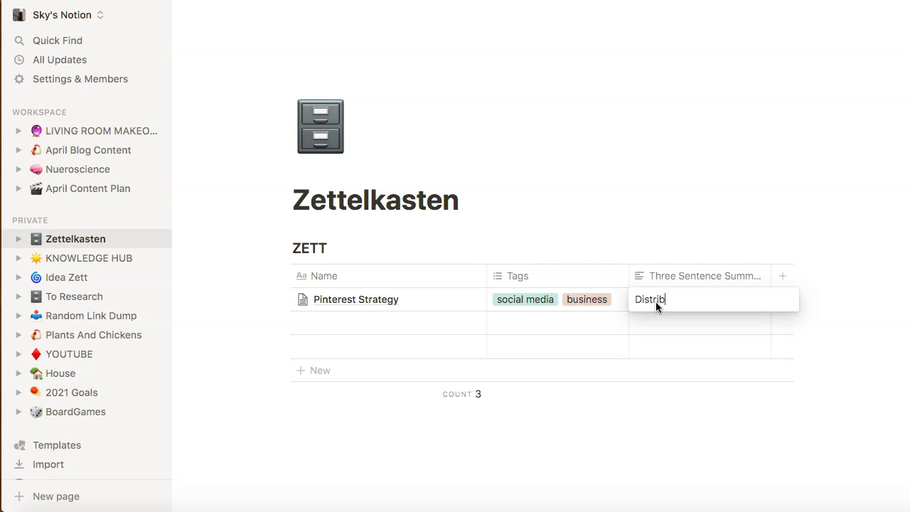
text(ute, Build, Community)
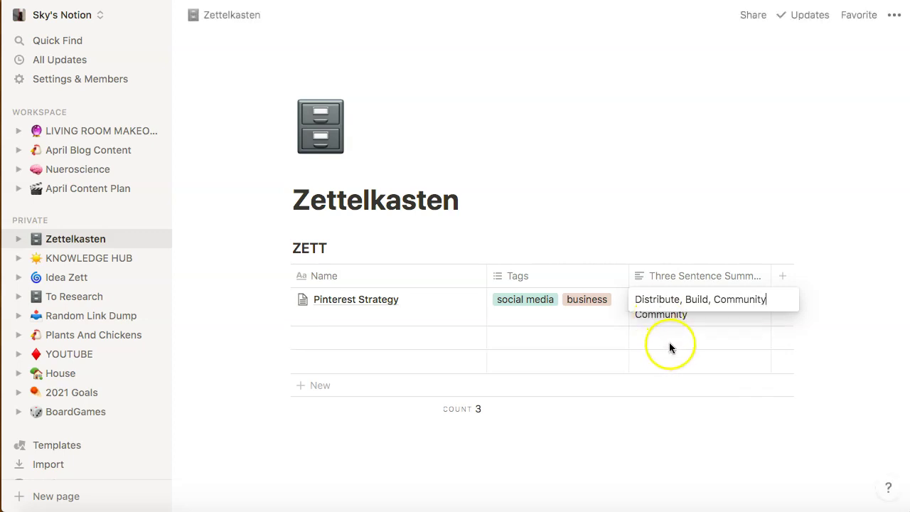
key(Escape)
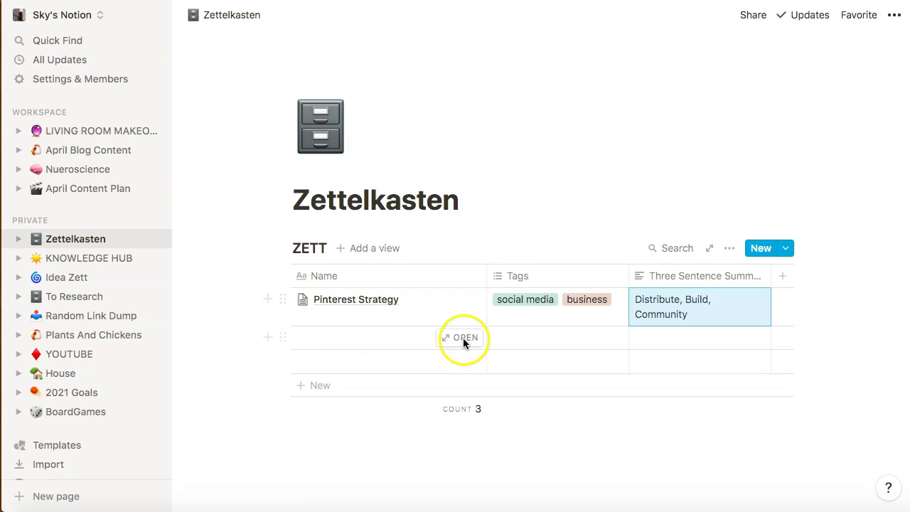
key(Escape)
Step: Create a Gallery view for the ZETT database
click(373, 250)
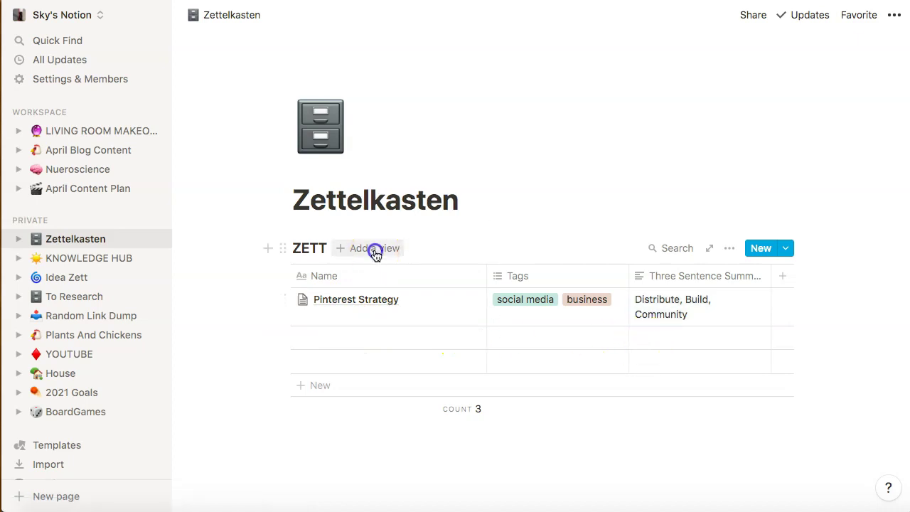
mouse_move(335, 262)
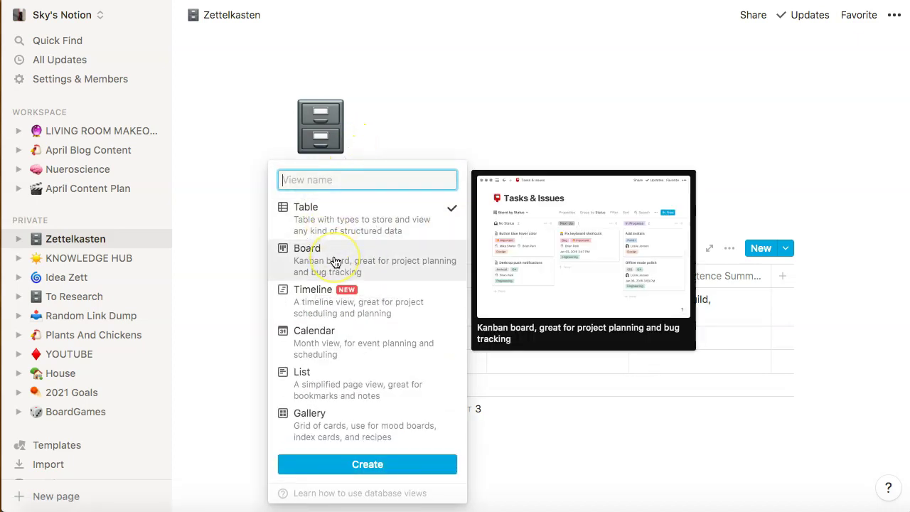
click(325, 424)
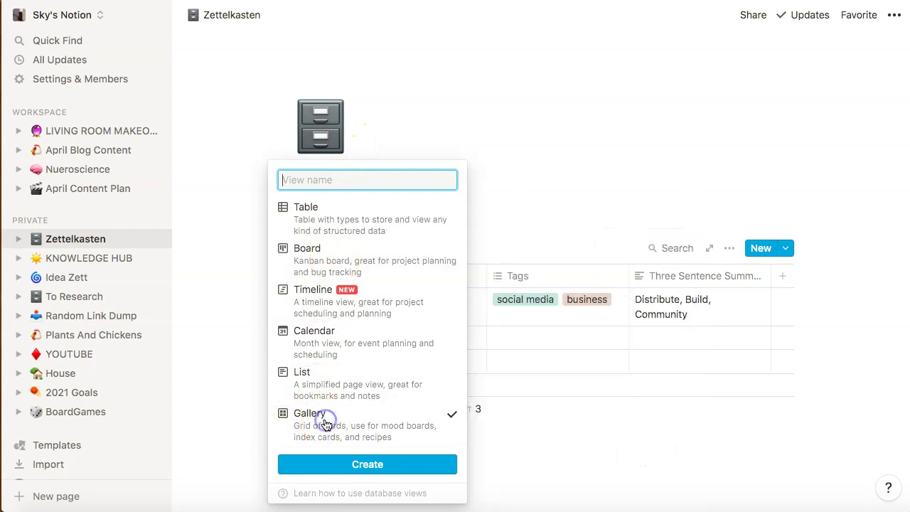
click(355, 463)
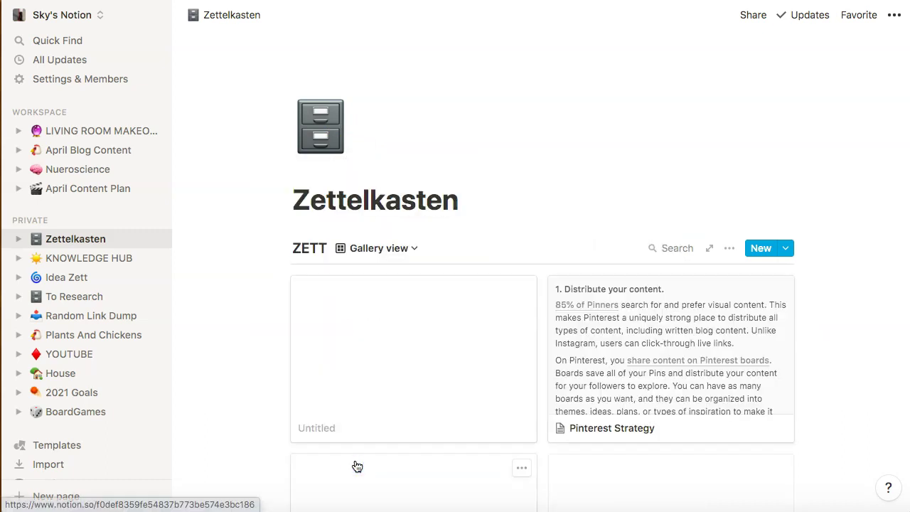
scroll(460, 384, down, 4)
scroll(459, 384, up, 2)
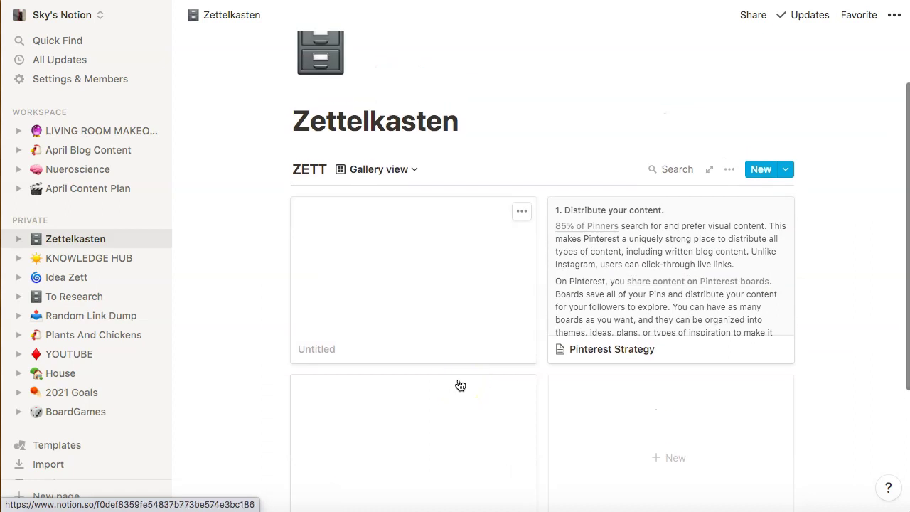
scroll(515, 319, up, 3)
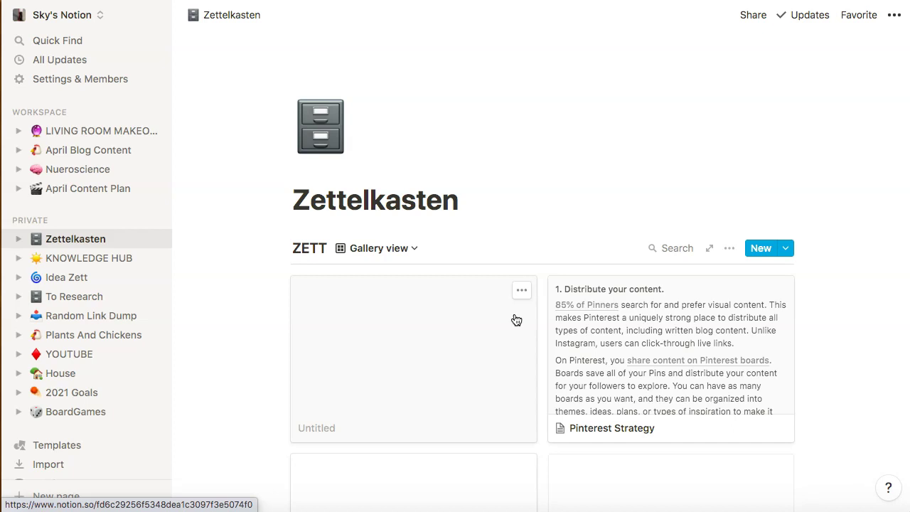
scroll(533, 377, down, 5)
scroll(466, 371, up, 5)
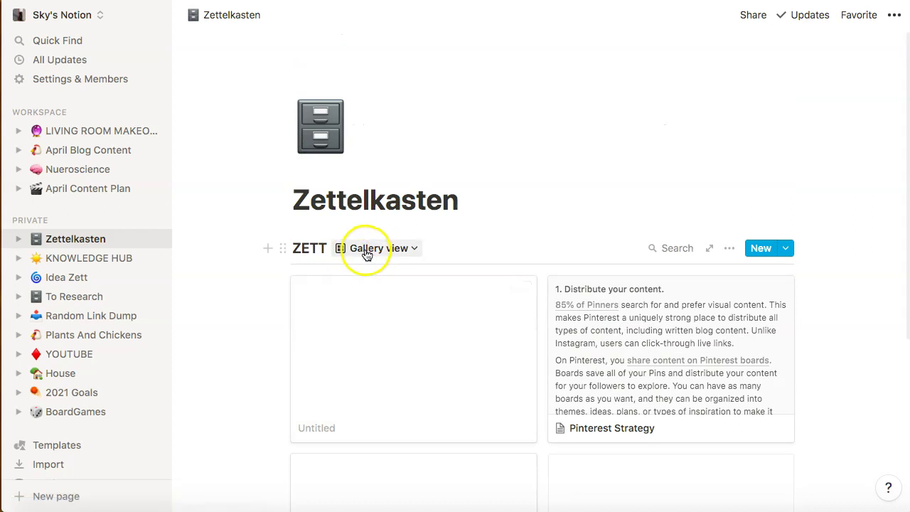
scroll(377, 357, down, 6)
scroll(378, 358, up, 6)
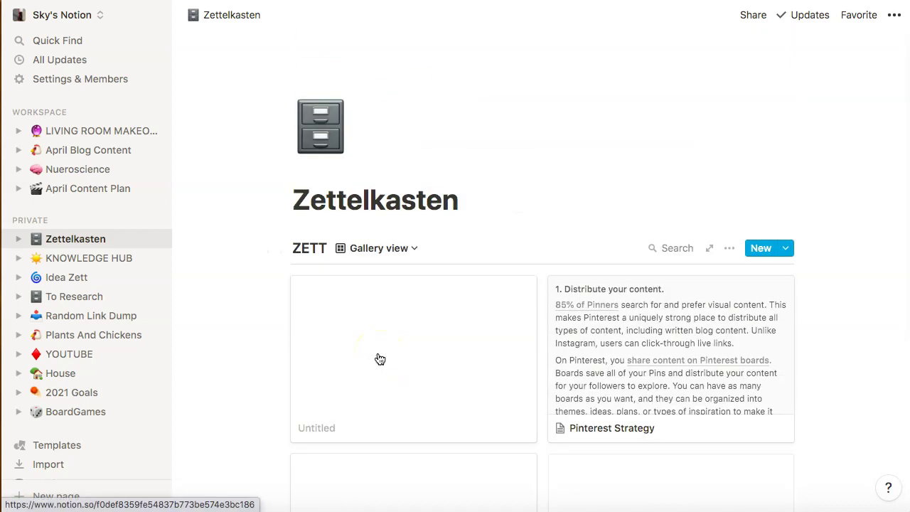
Step: Switch back to Default view and start a new ZETT entry
click(374, 248)
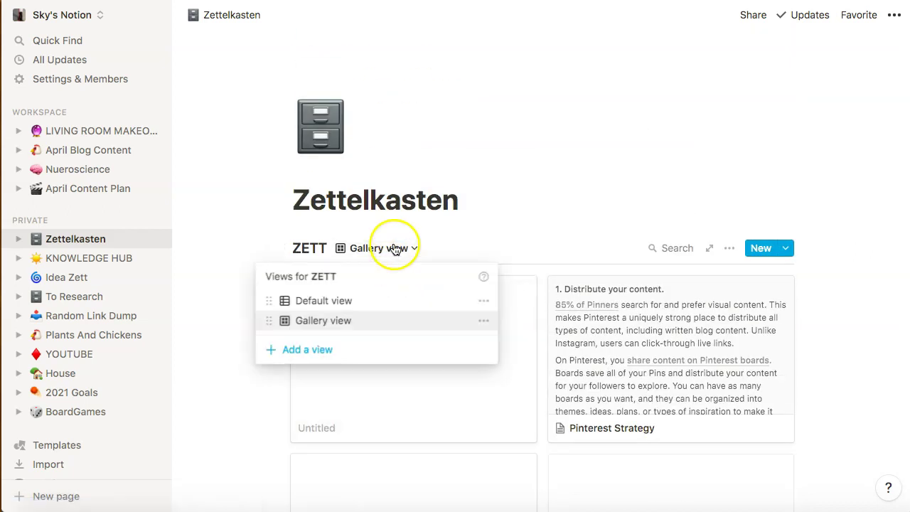
click(309, 305)
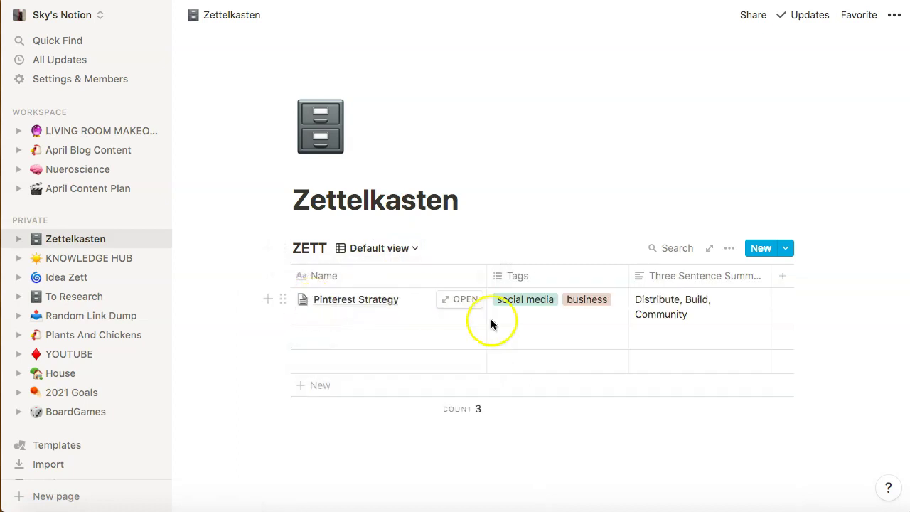
click(758, 249)
Step: Title the new entry 'Growth hacking'
text(F)
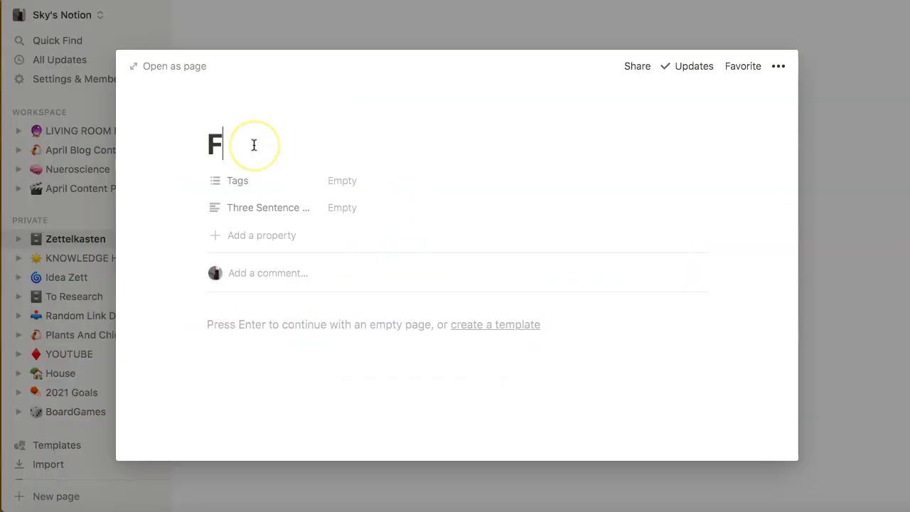
text(o)
key(BackSpace)
key(BackSpace)
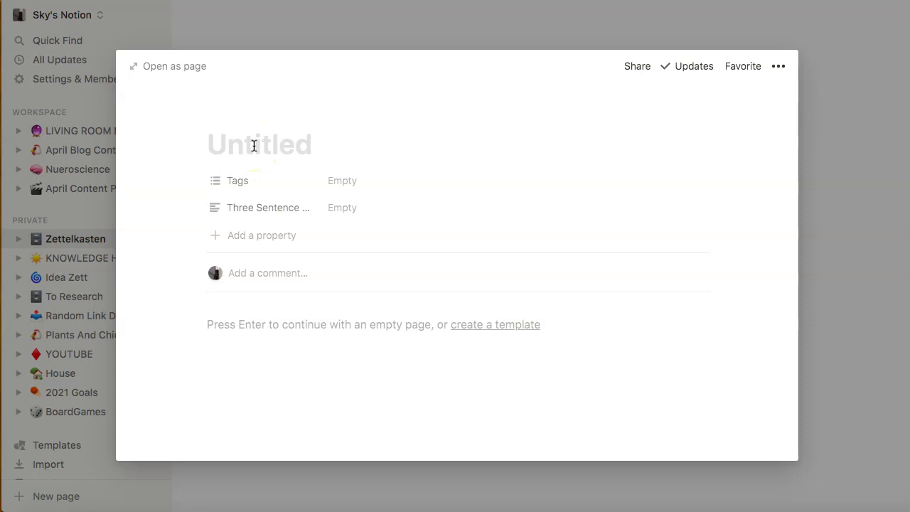
text(Growth)
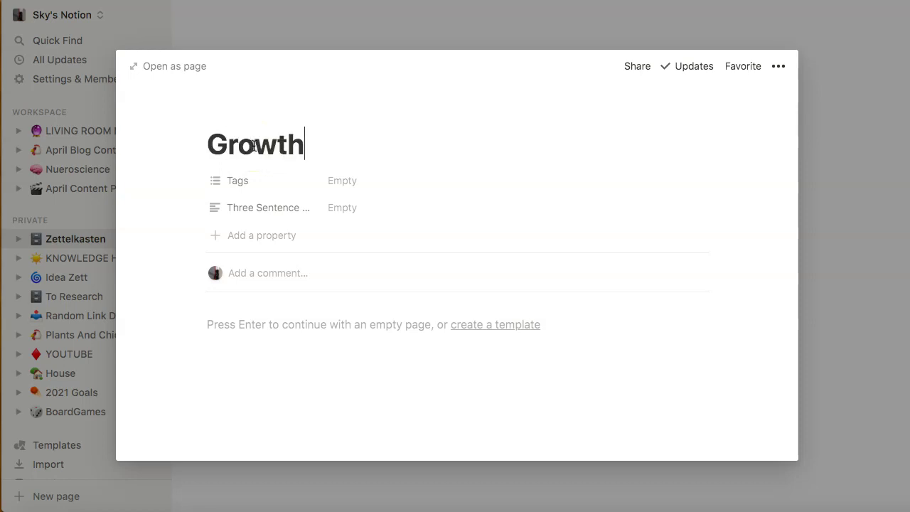
text( hacking)
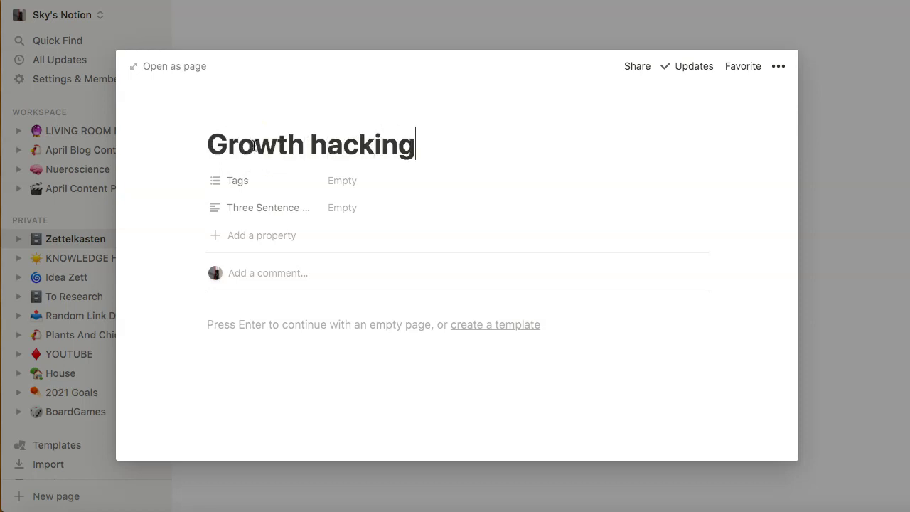
Step: Write Facebook, Pinterest and Coupons on separate lines in the note body
click(294, 325)
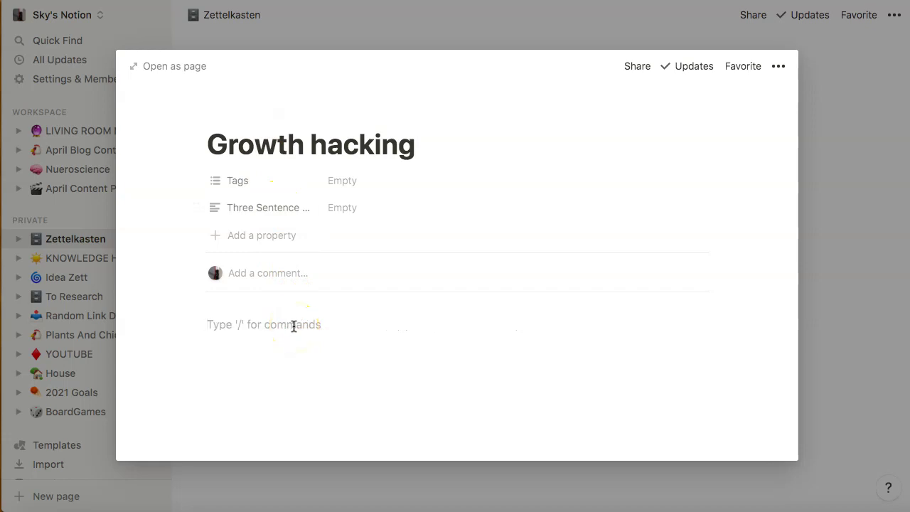
text(Faceb)
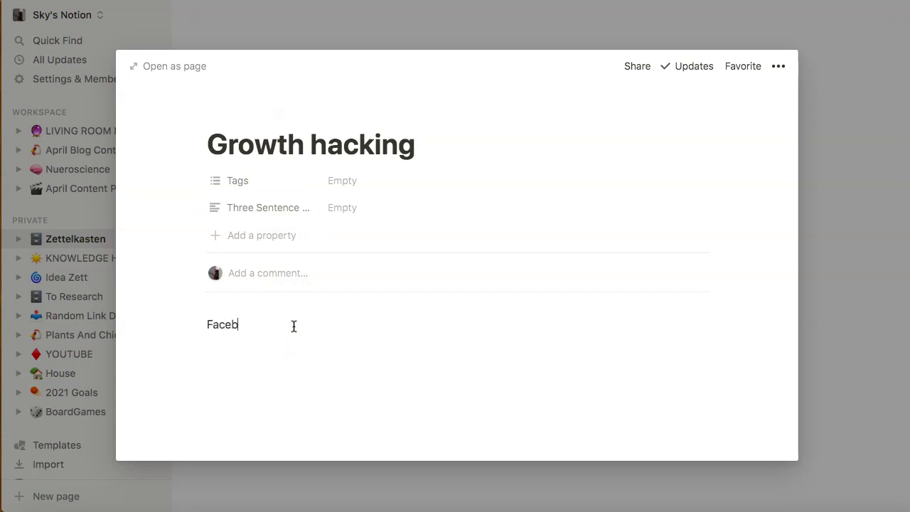
text(ook)
key(Return)
text(Pinterest)
key(Return)
text(Coup)
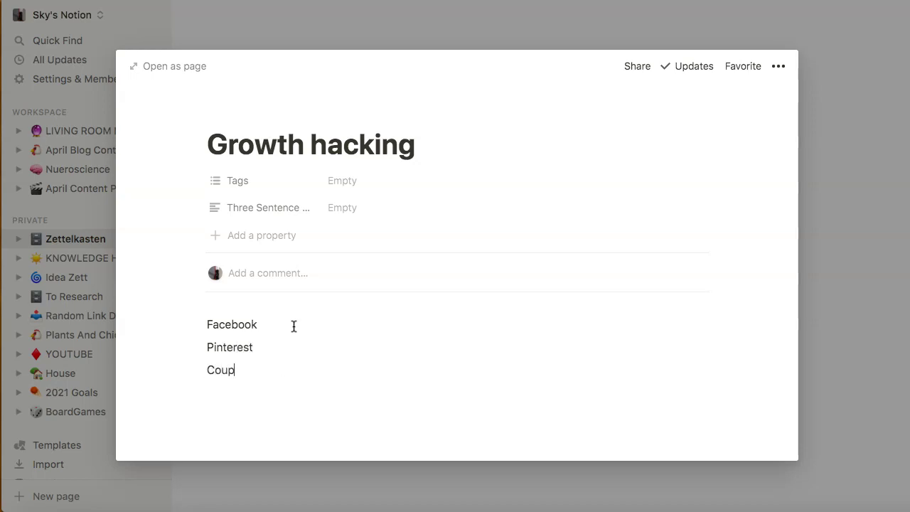
text(ons)
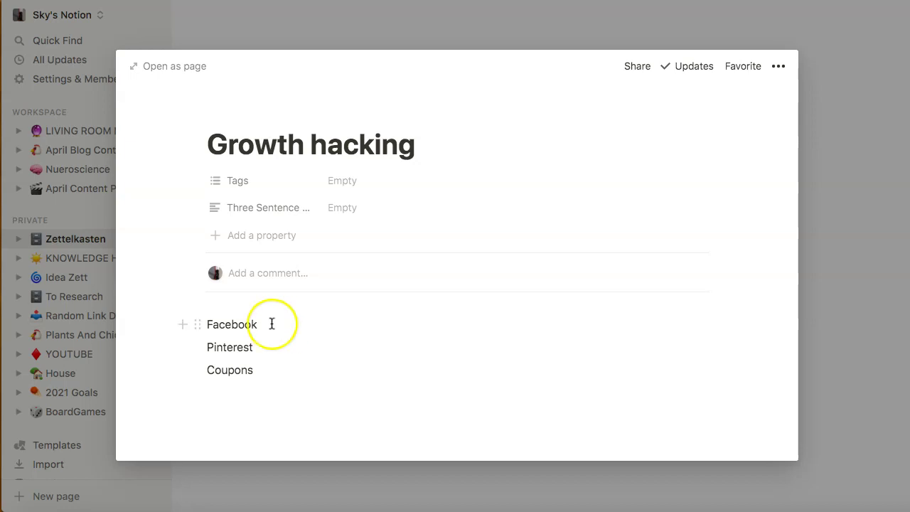
Step: Tag Growth hacking with social media and business, then insert a blank line above Facebook
click(342, 181)
click(376, 227)
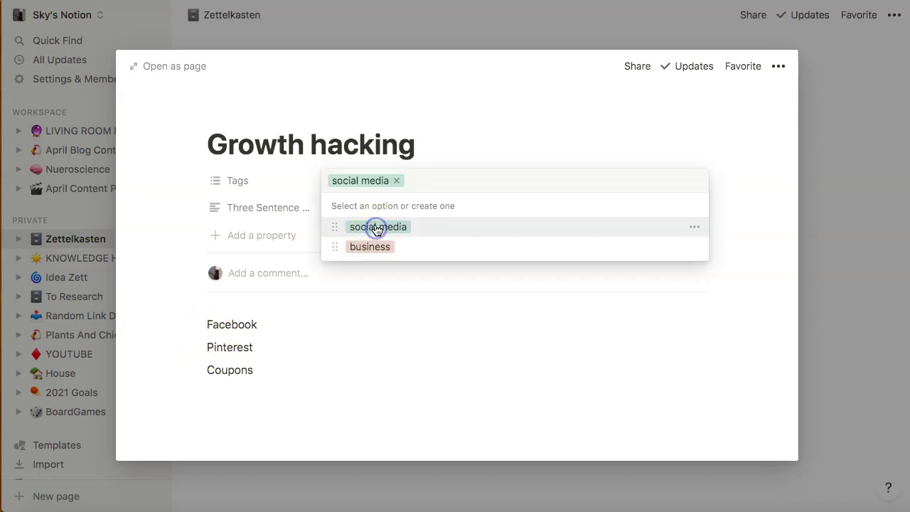
click(370, 245)
click(371, 319)
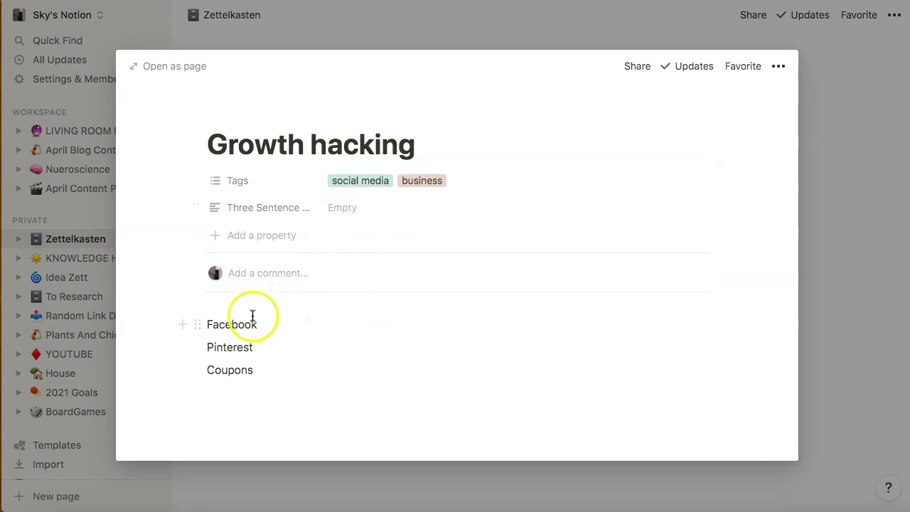
click(206, 325)
key(Return)
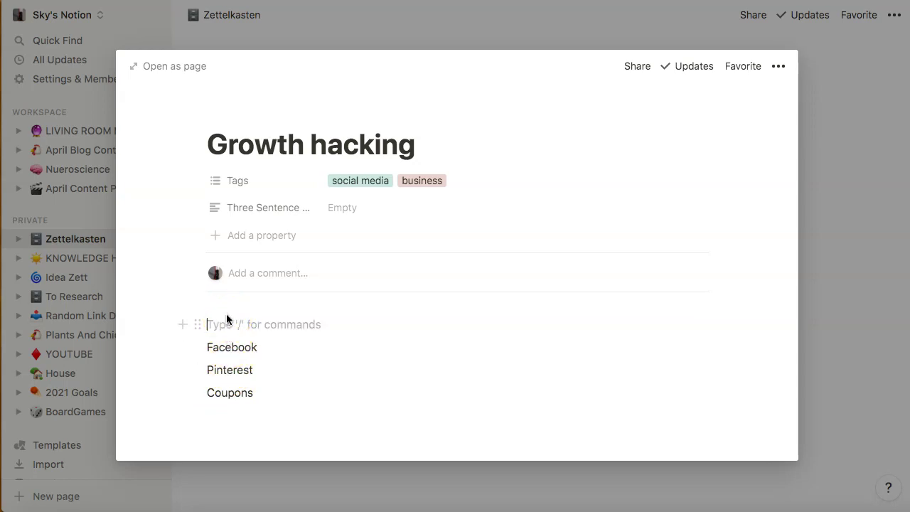
Step: Add an inline [[ link to the Pinterest Strategy page right after 'pinterest'
text(/)
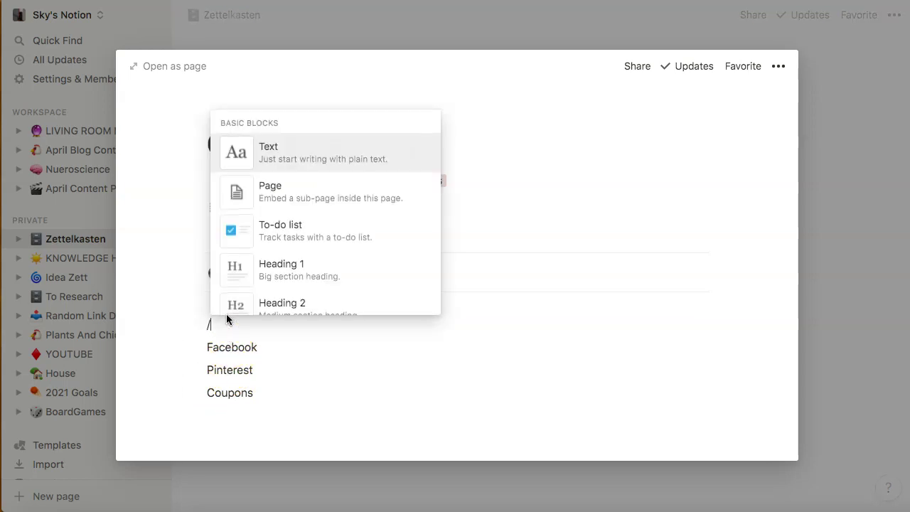
click(255, 371)
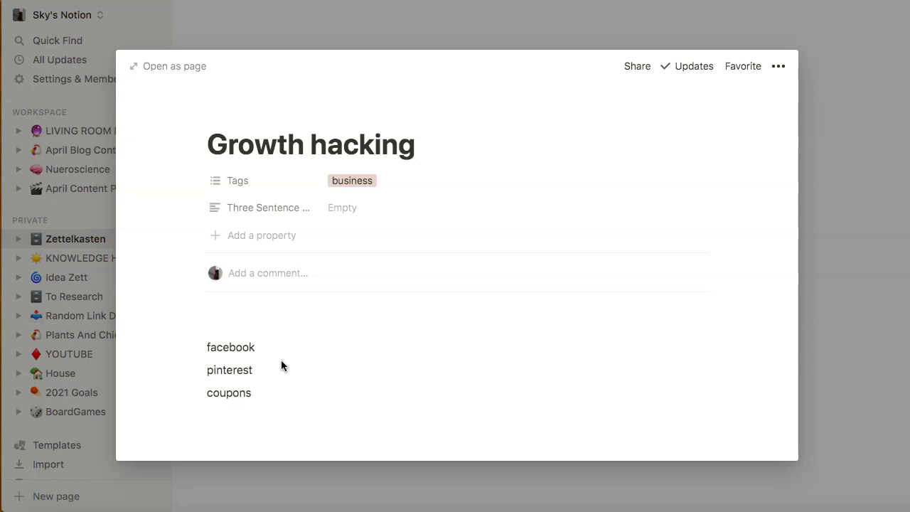
text([[)
text(pint)
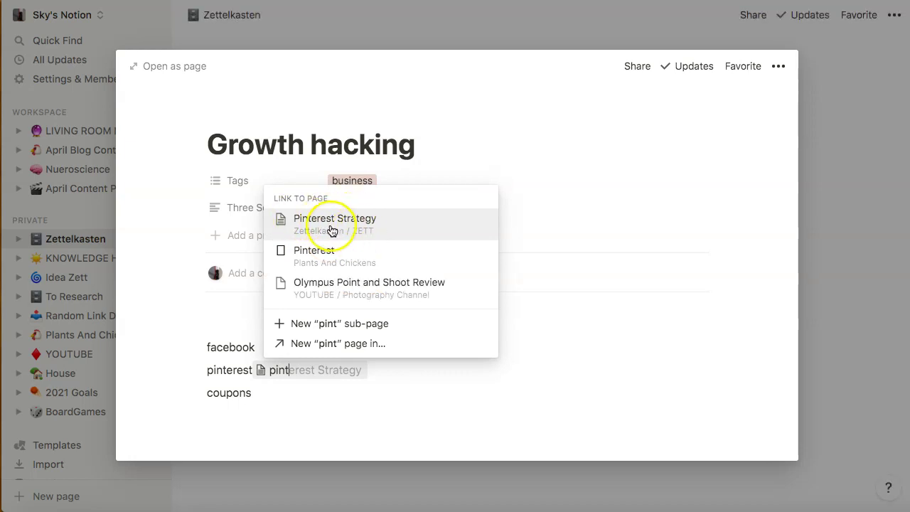
click(337, 231)
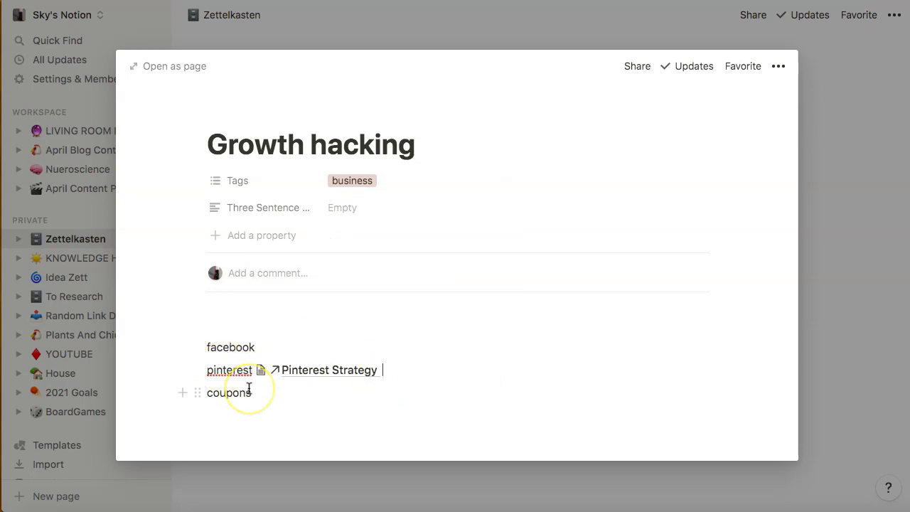
click(369, 384)
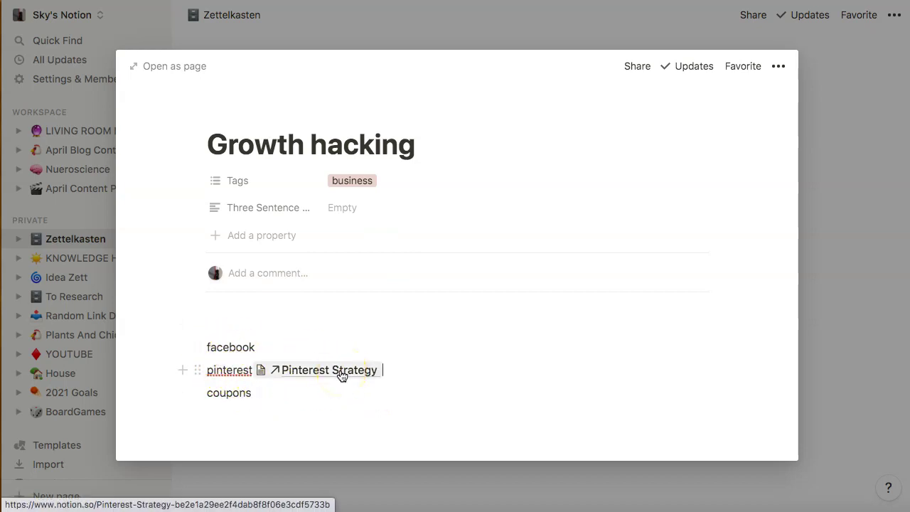
Step: Open Pinterest Strategy to confirm its 1 backlink, then return to the Idea Zett page
click(345, 370)
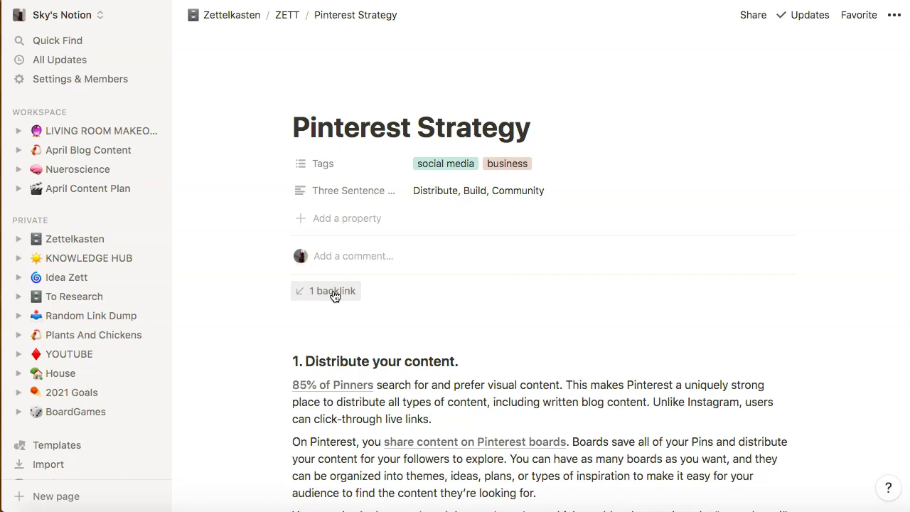
click(24, 278)
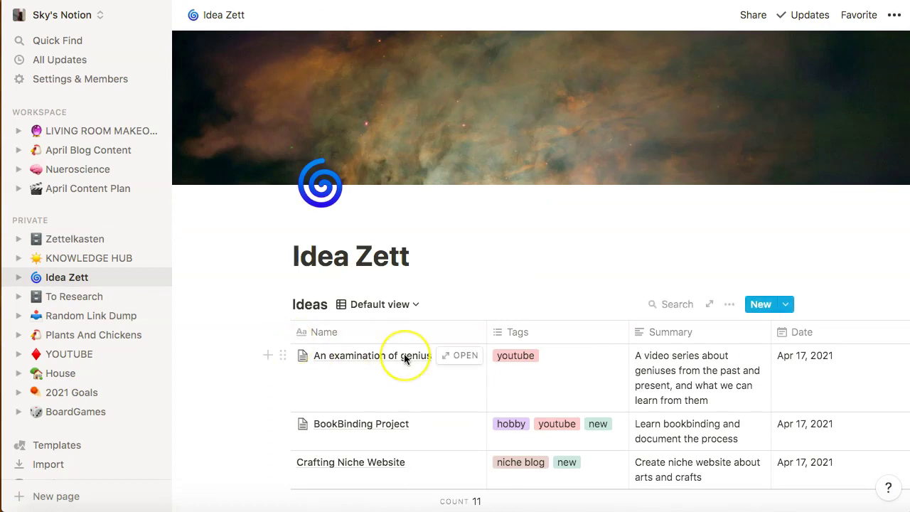
Step: Switch the Ideas view to Gallery and back to the table view, then scroll down
click(383, 304)
click(310, 376)
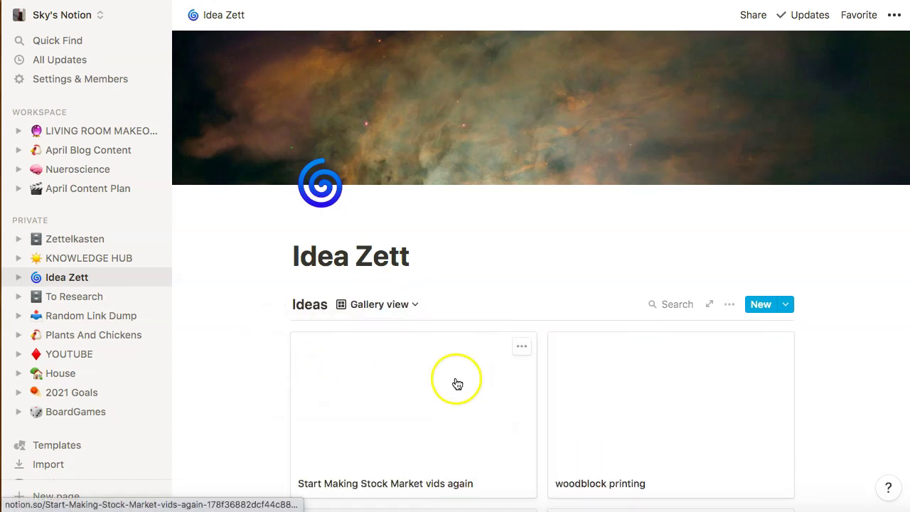
click(396, 304)
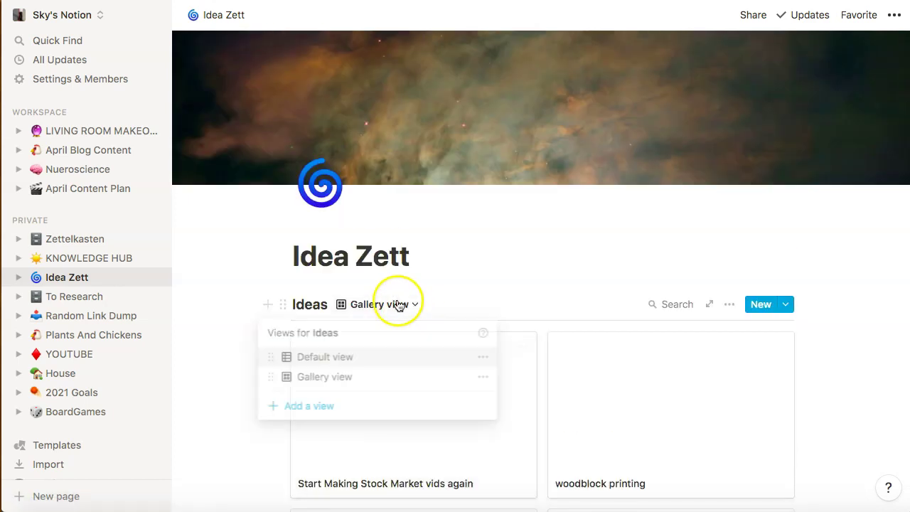
click(336, 360)
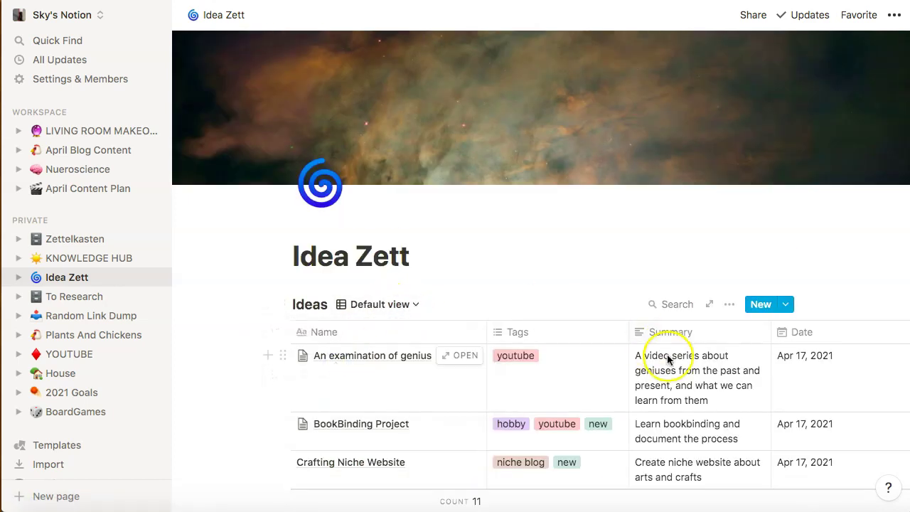
scroll(470, 340, down, 5)
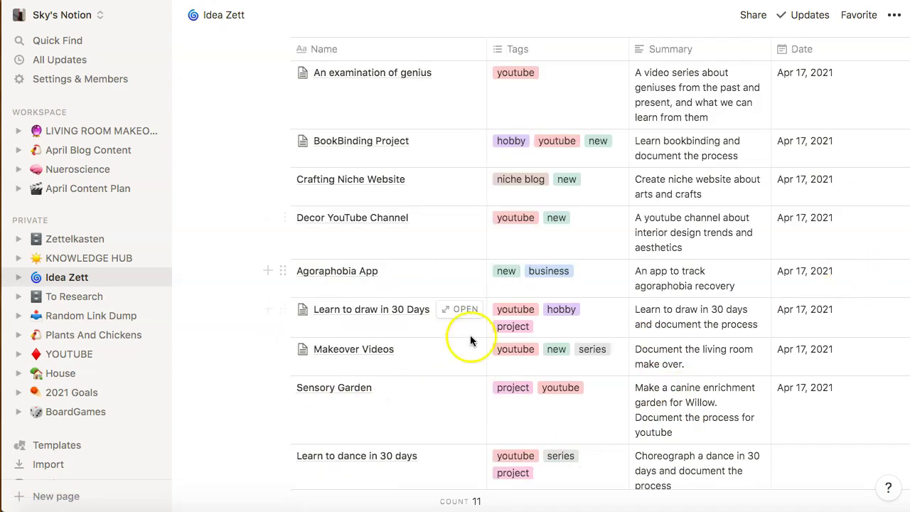
Step: Open the 'Learn to draw in 30 Days' idea and scroll through its page
click(459, 310)
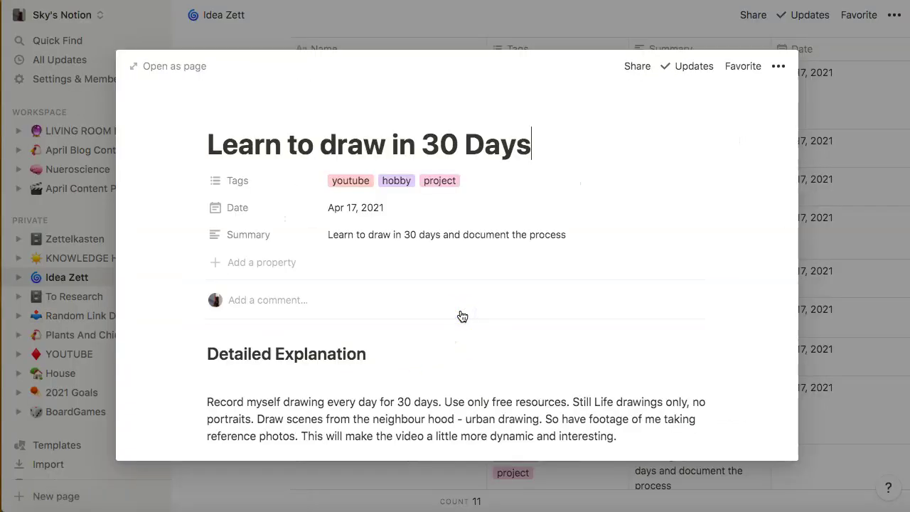
scroll(433, 311, down, 2)
scroll(426, 302, up, 2)
scroll(260, 396, down, 2)
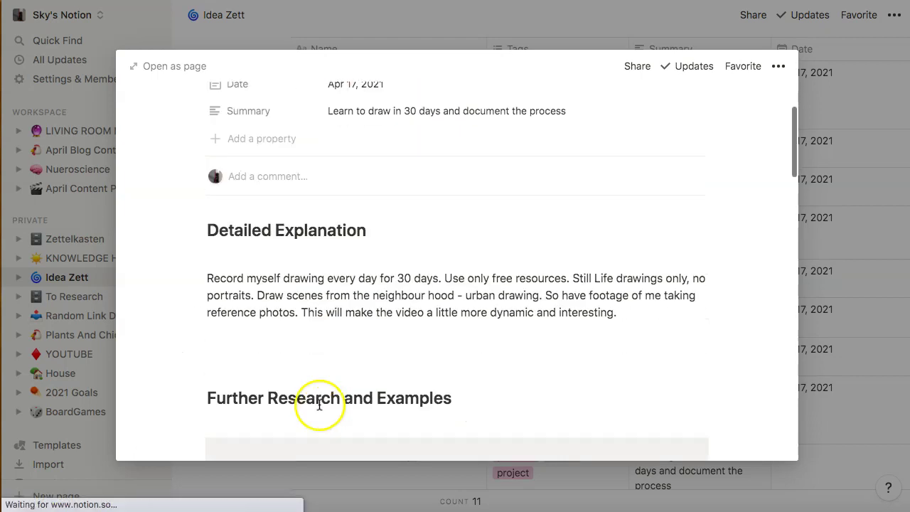
scroll(311, 321, down, 3)
scroll(310, 320, up, 5)
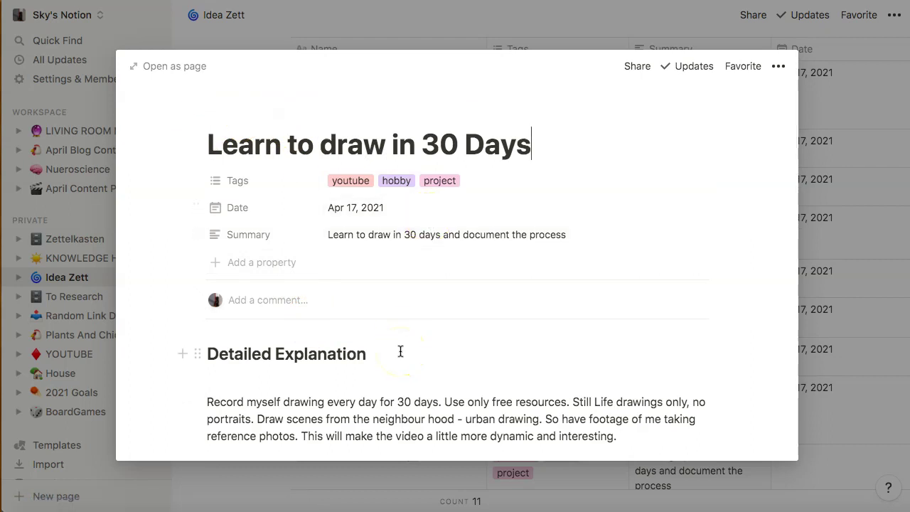
scroll(391, 359, down, 5)
scroll(355, 248, up, 2)
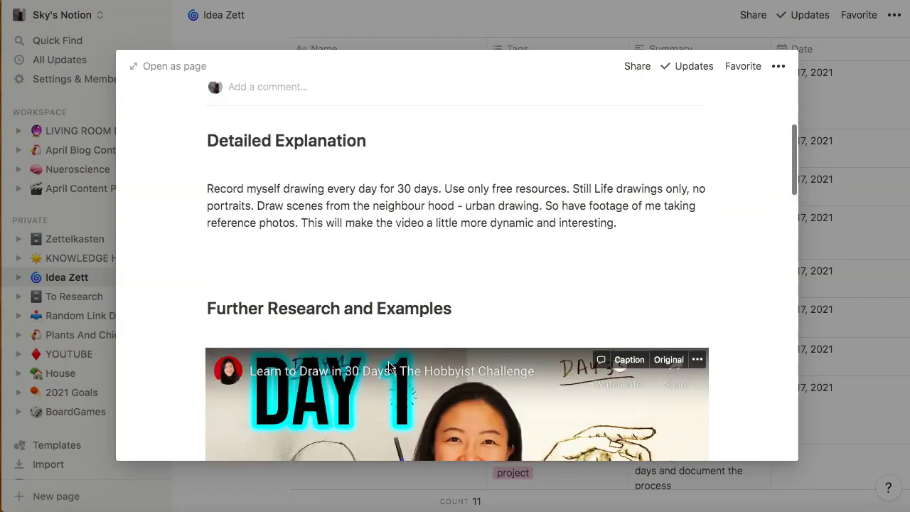
scroll(321, 140, down, 3)
scroll(335, 177, up, 6)
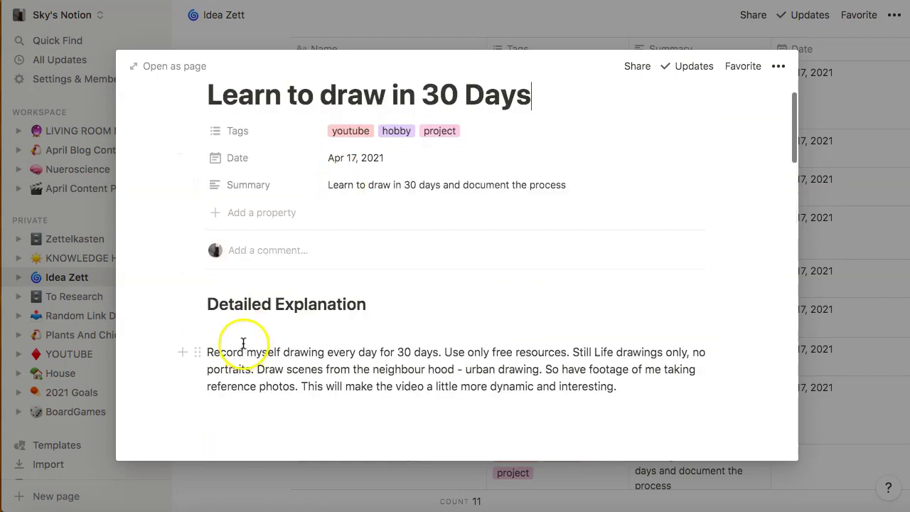
scroll(332, 395, down, 8)
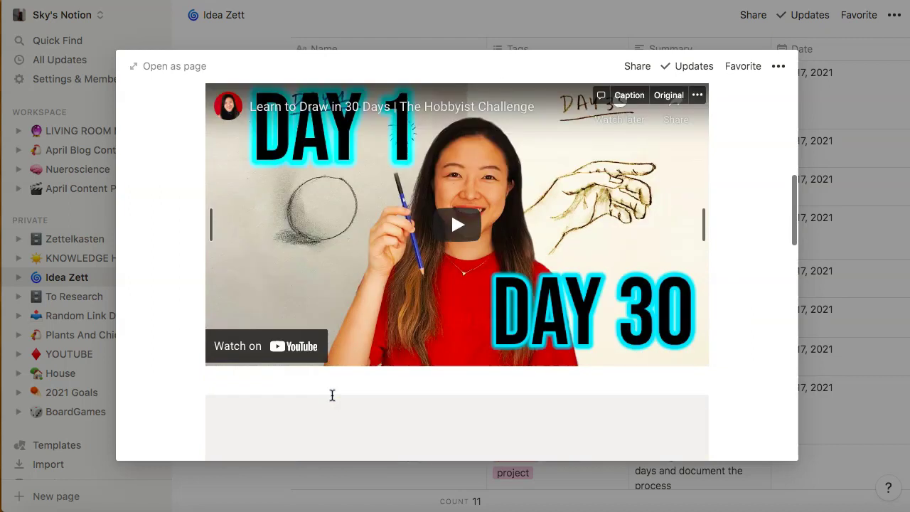
scroll(331, 395, up, 7)
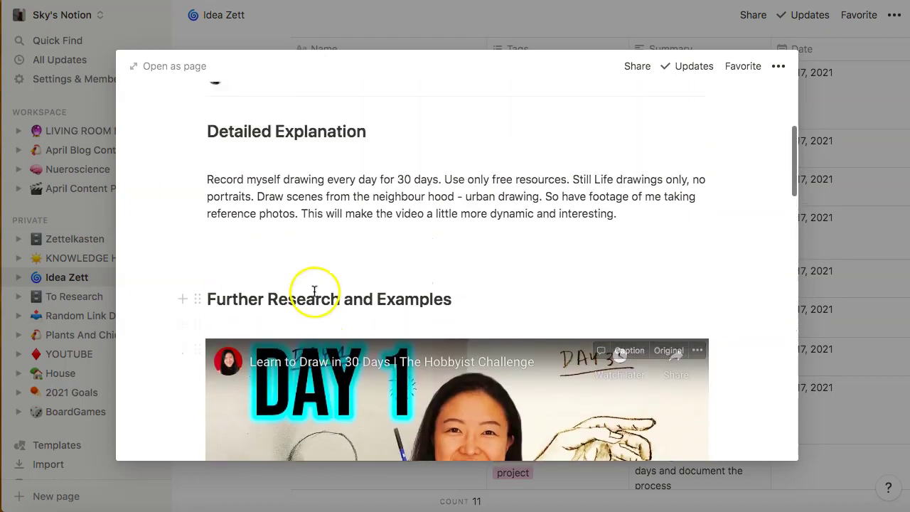
scroll(318, 334, down, 2)
scroll(317, 334, down, 12)
scroll(263, 194, up, 4)
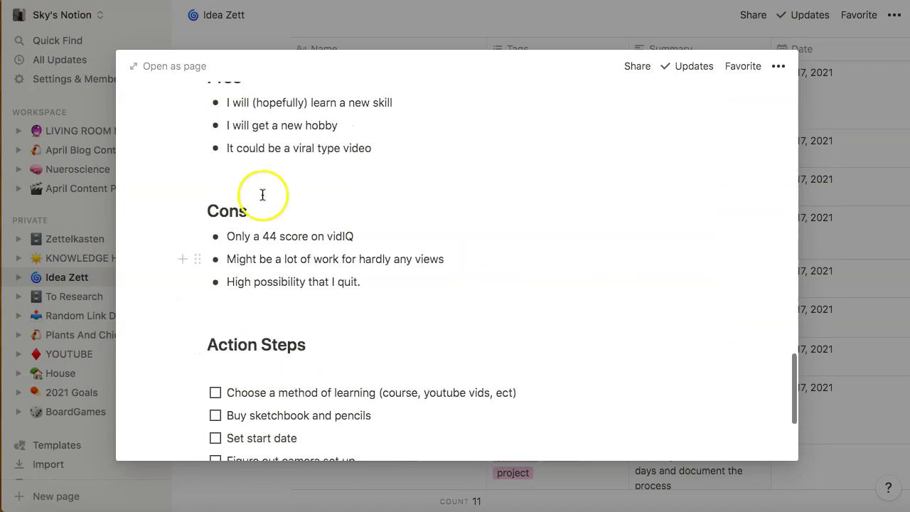
scroll(255, 147, up, 1)
scroll(270, 274, down, 1)
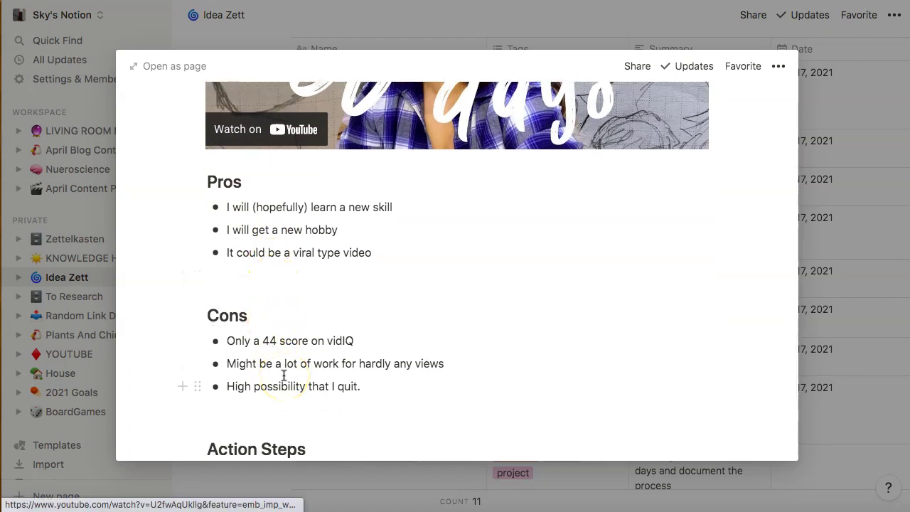
scroll(283, 375, down, 5)
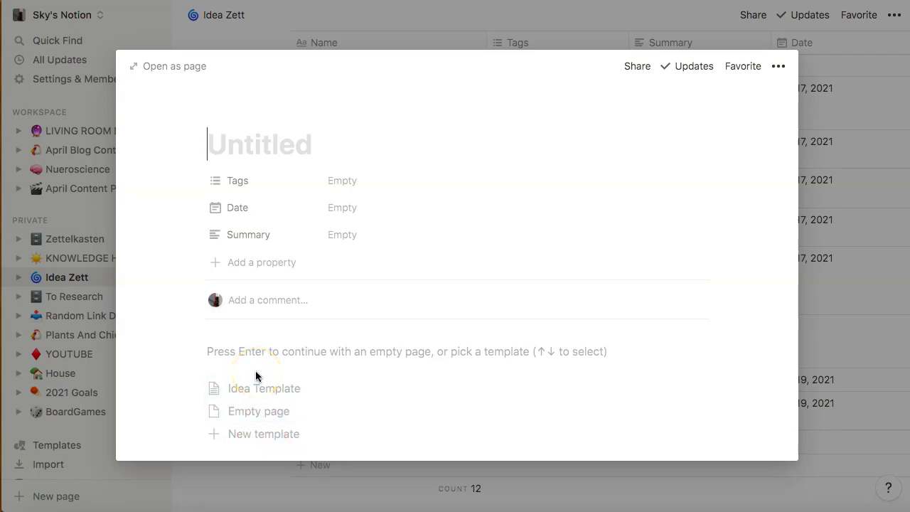
Step: Close the untitled idea page and navigate back to the KNOWLEDGE HUB page
click(512, 483)
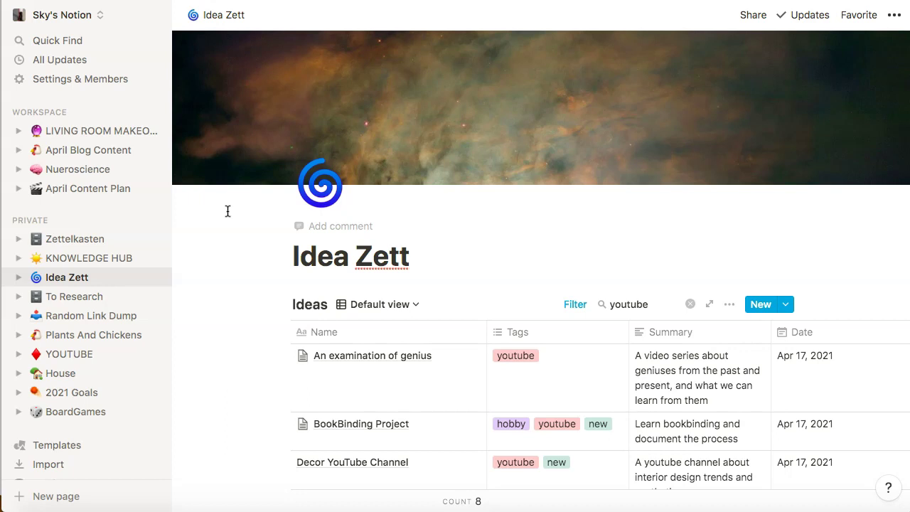
key(super+bracketleft)
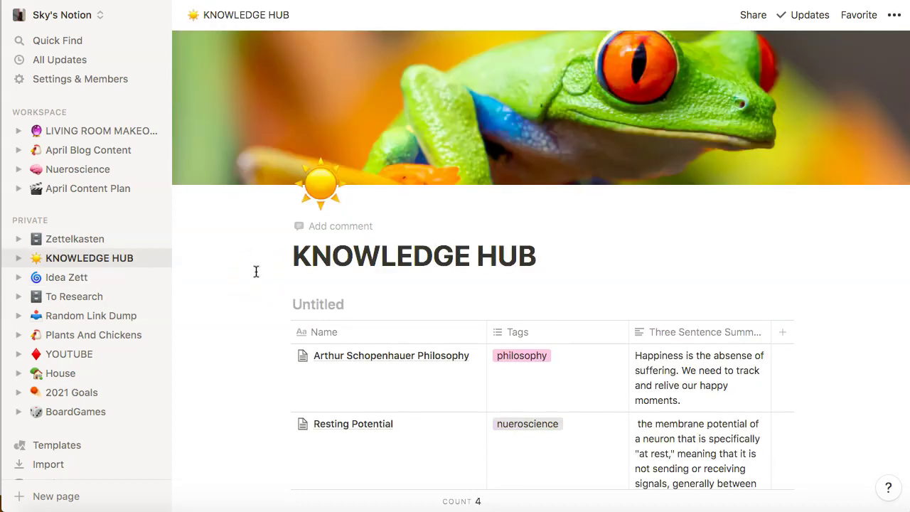
click(249, 267)
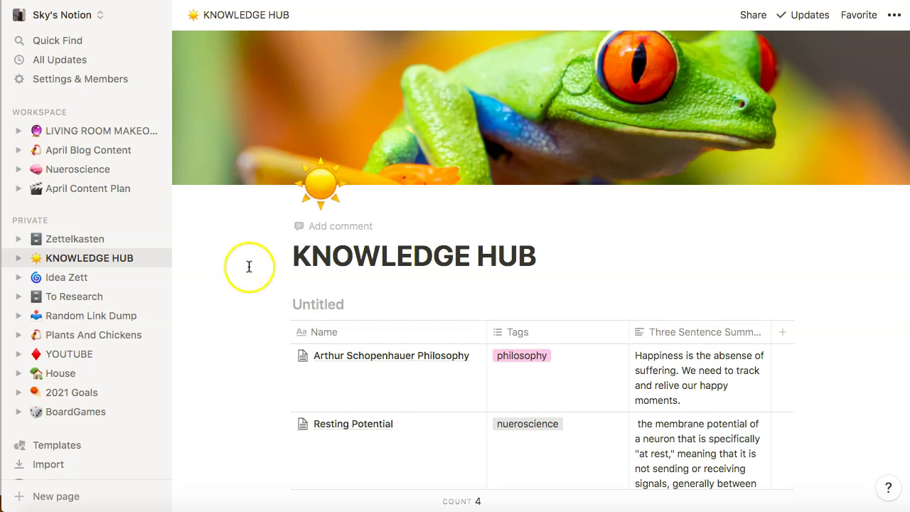